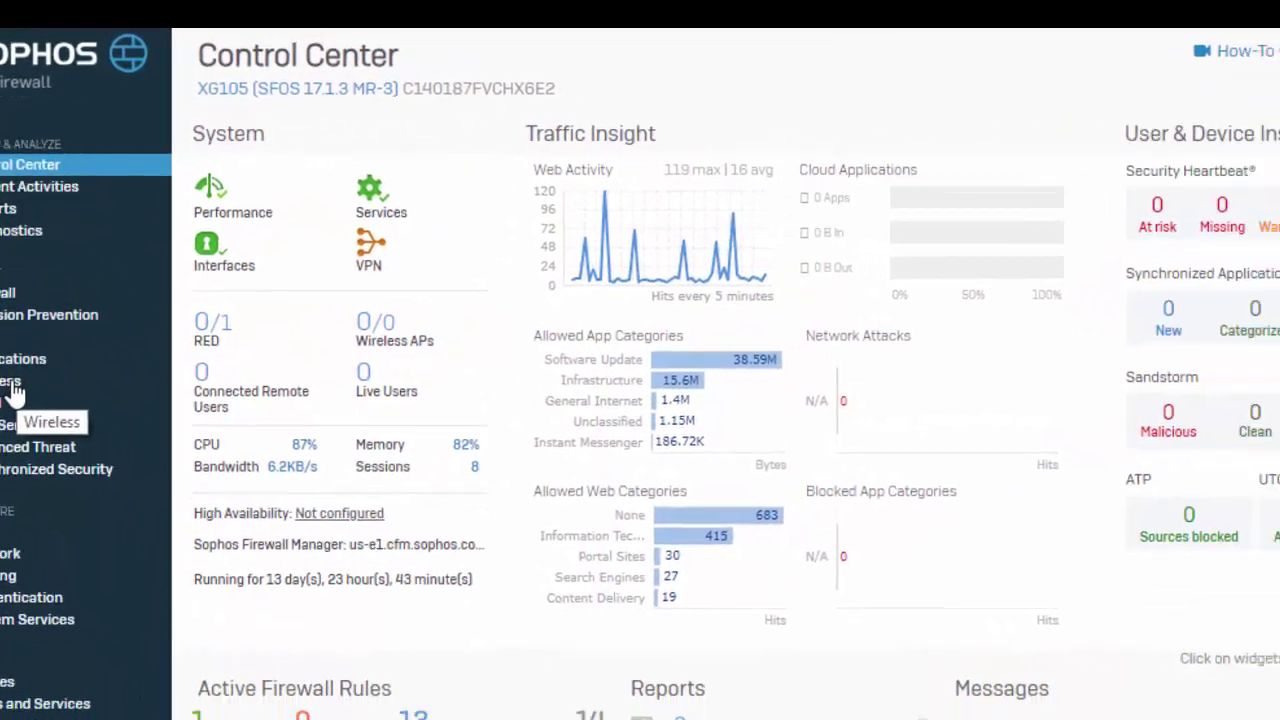
Start a new hotspot in the wireless settings and check which interfaces it can use
click(14, 395)
click(980, 110)
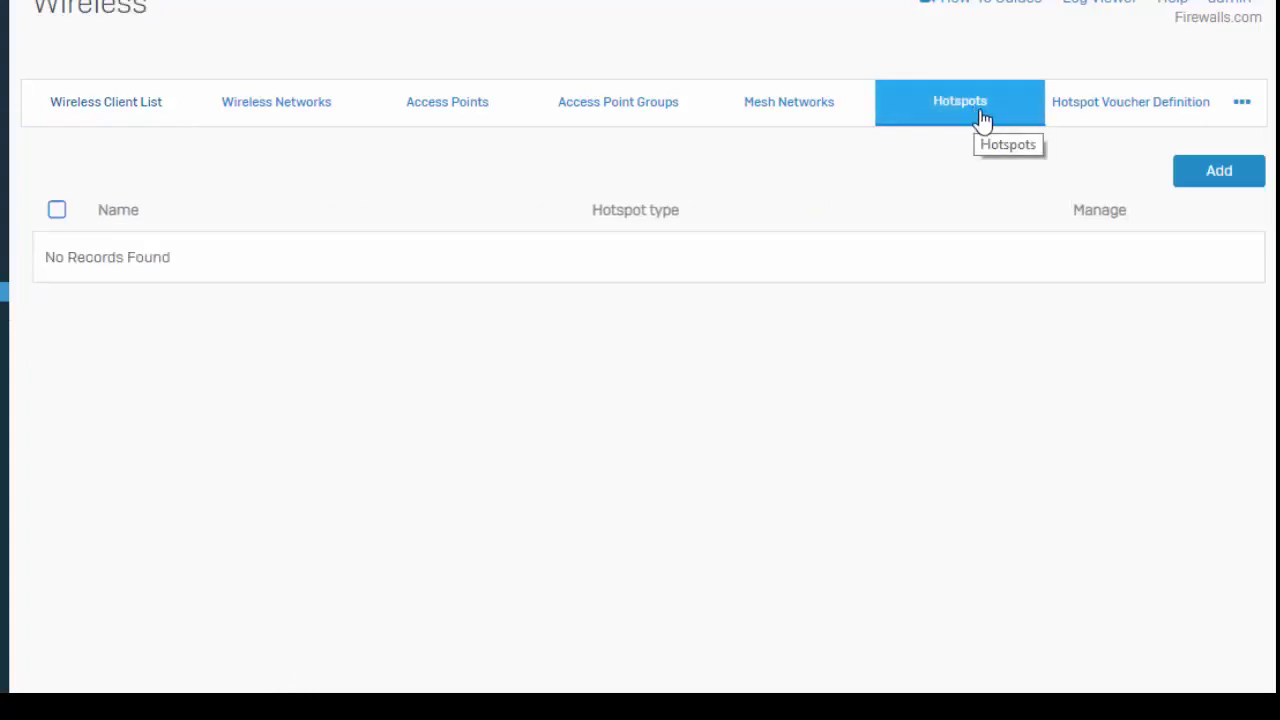
click(1216, 172)
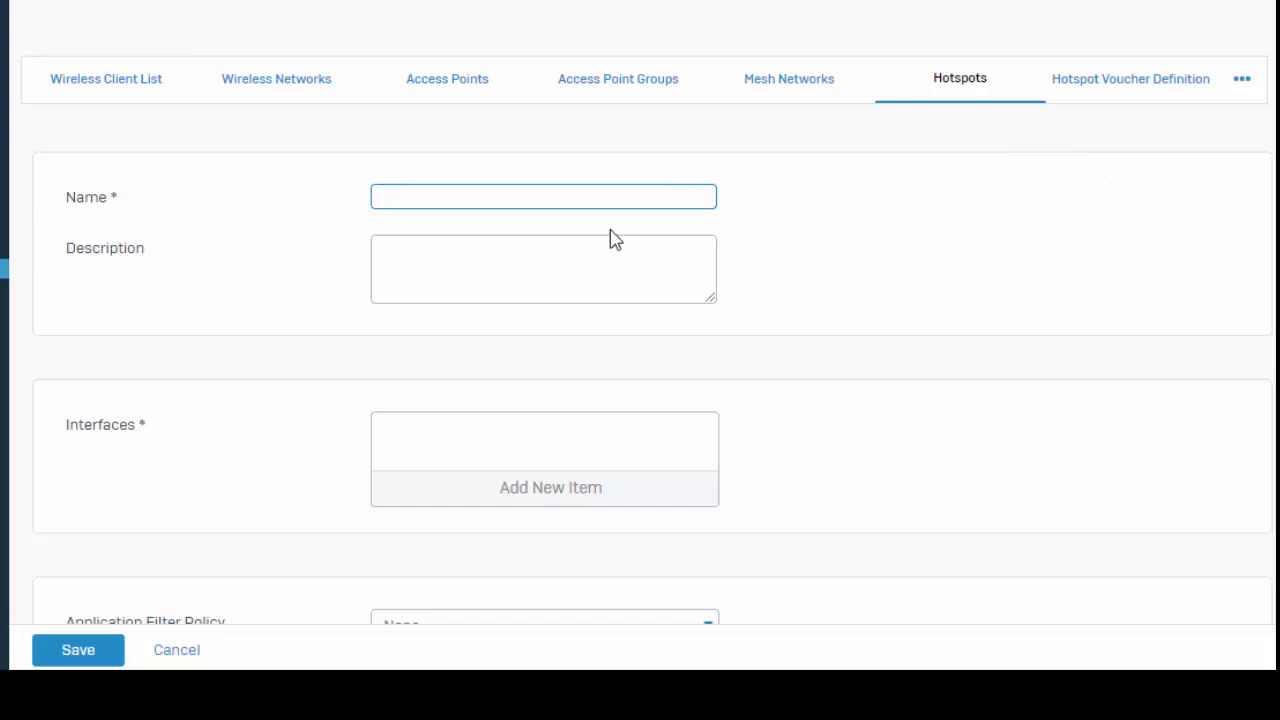
click(557, 490)
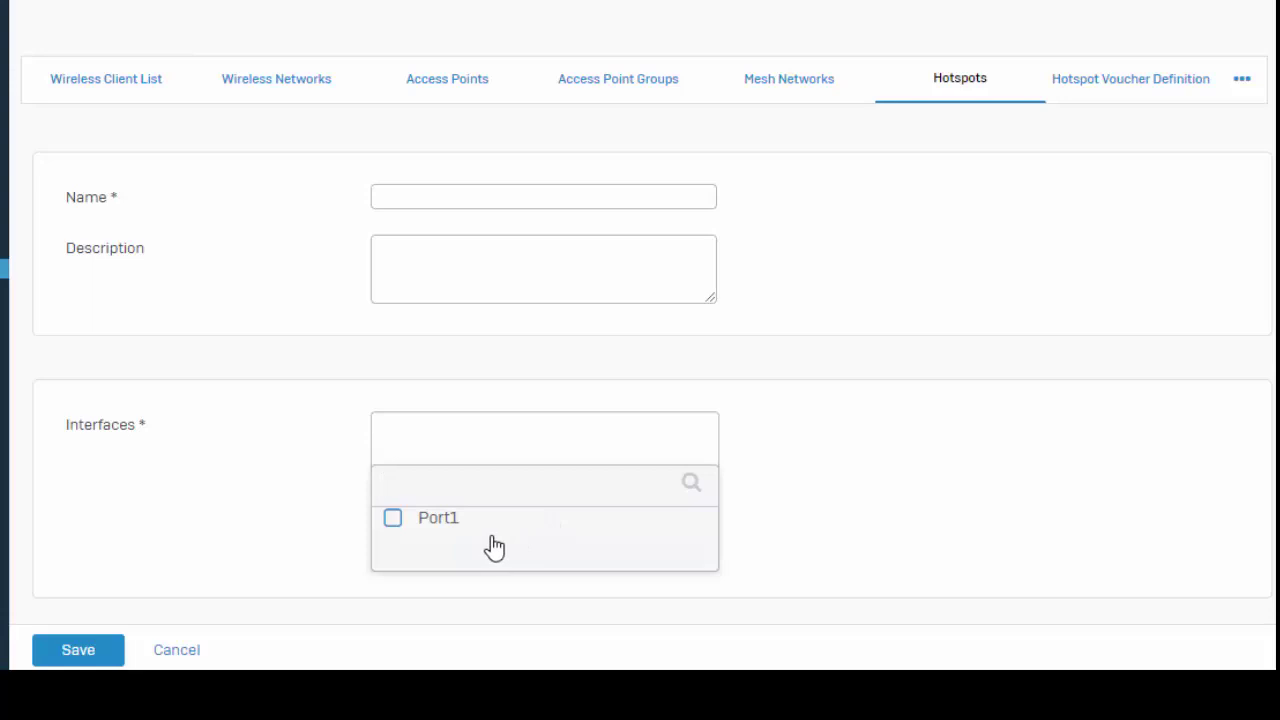
Start a new wireless network named GuestWiFi with the SSID Guest
click(255, 76)
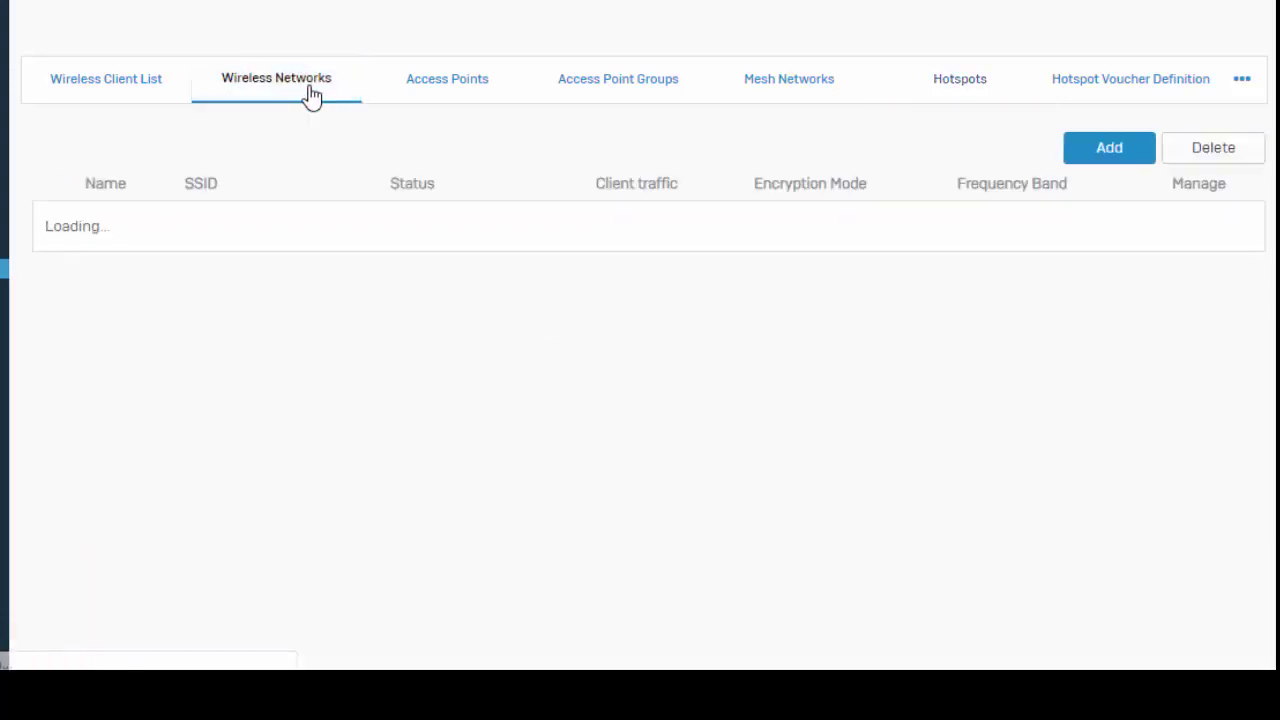
click(1094, 158)
text(wlnet1)
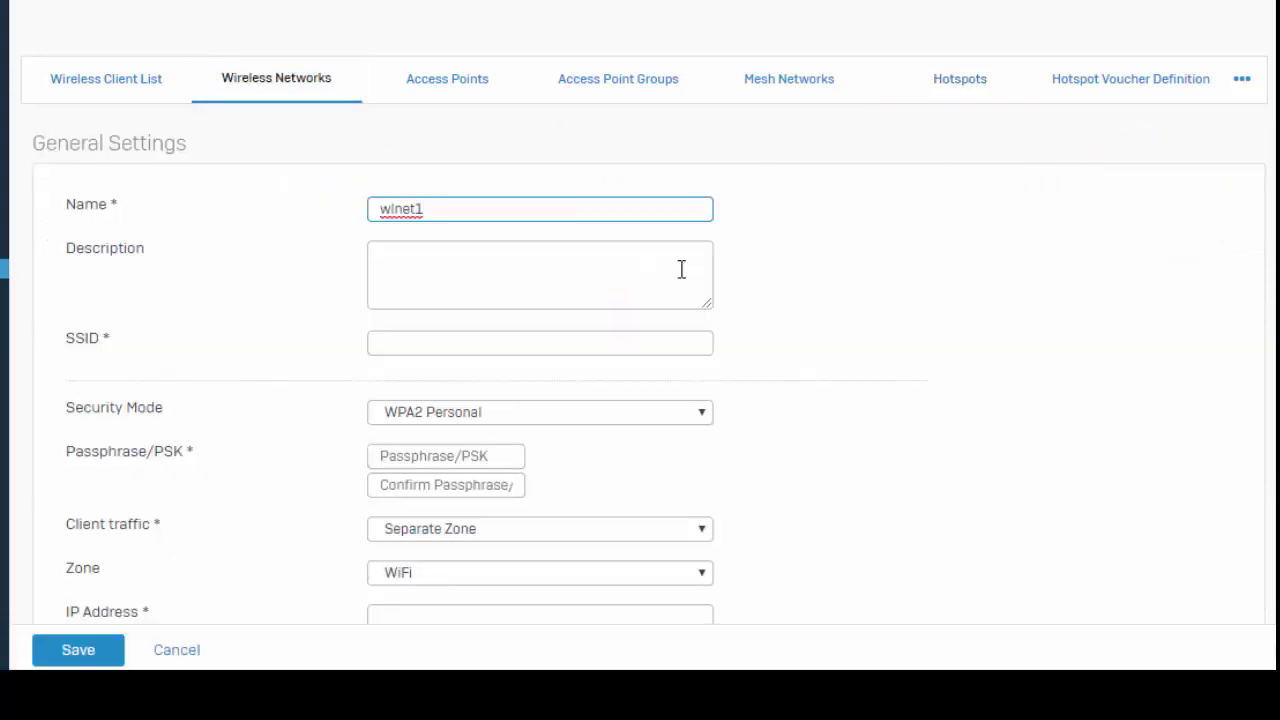
key(ctrl+a)
text(GuestWiFi)
click(411, 336)
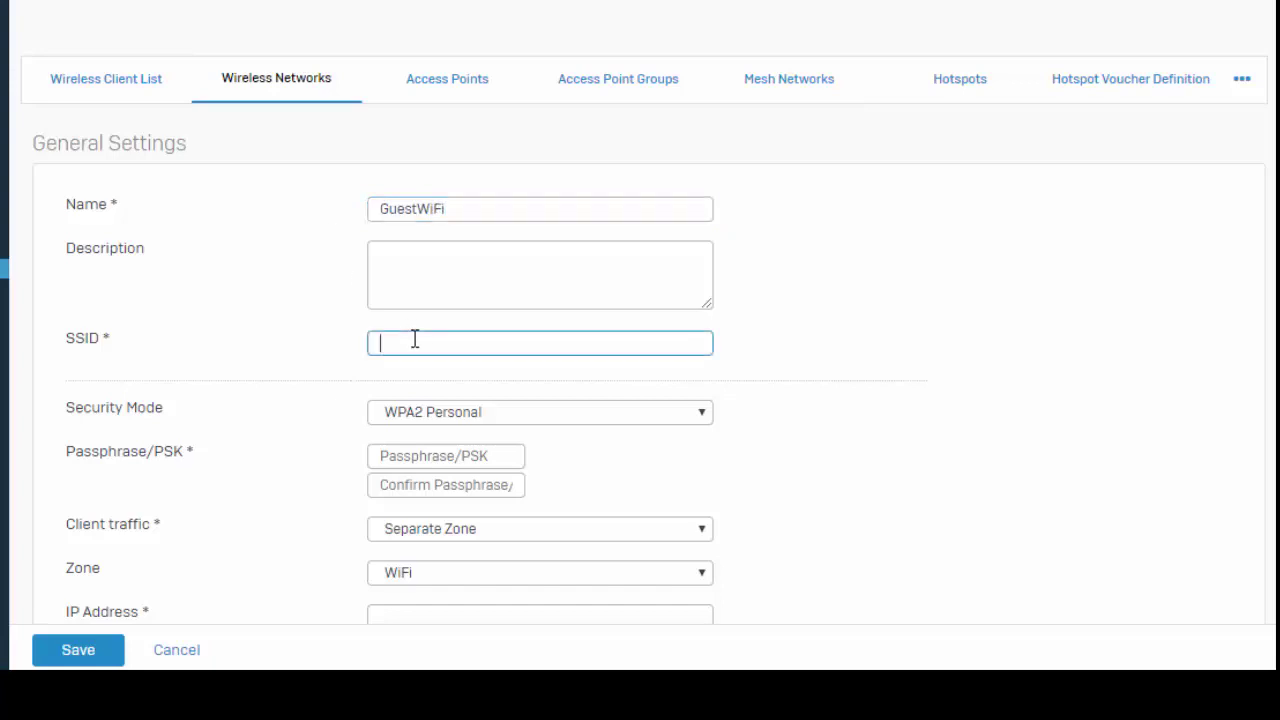
text(Guest)
Set the wireless network's security mode to No Encryption and its IP address to 172.16.250.1, and save it
click(428, 418)
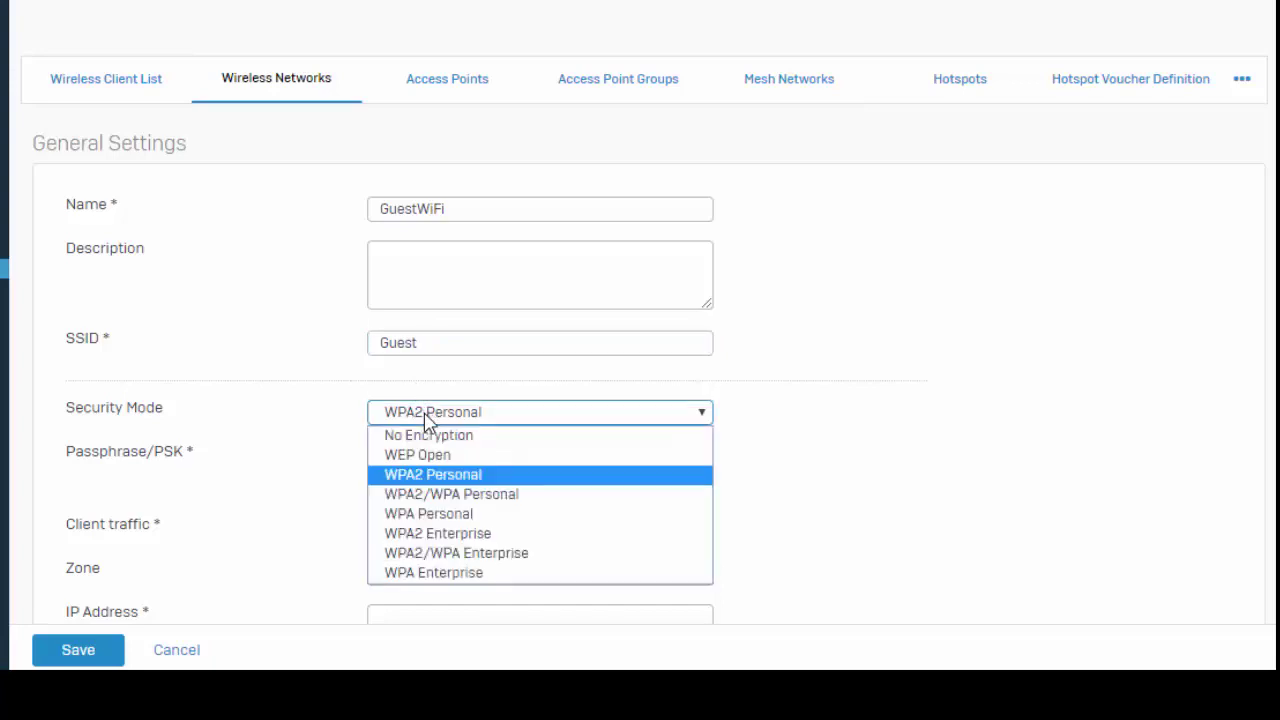
click(427, 436)
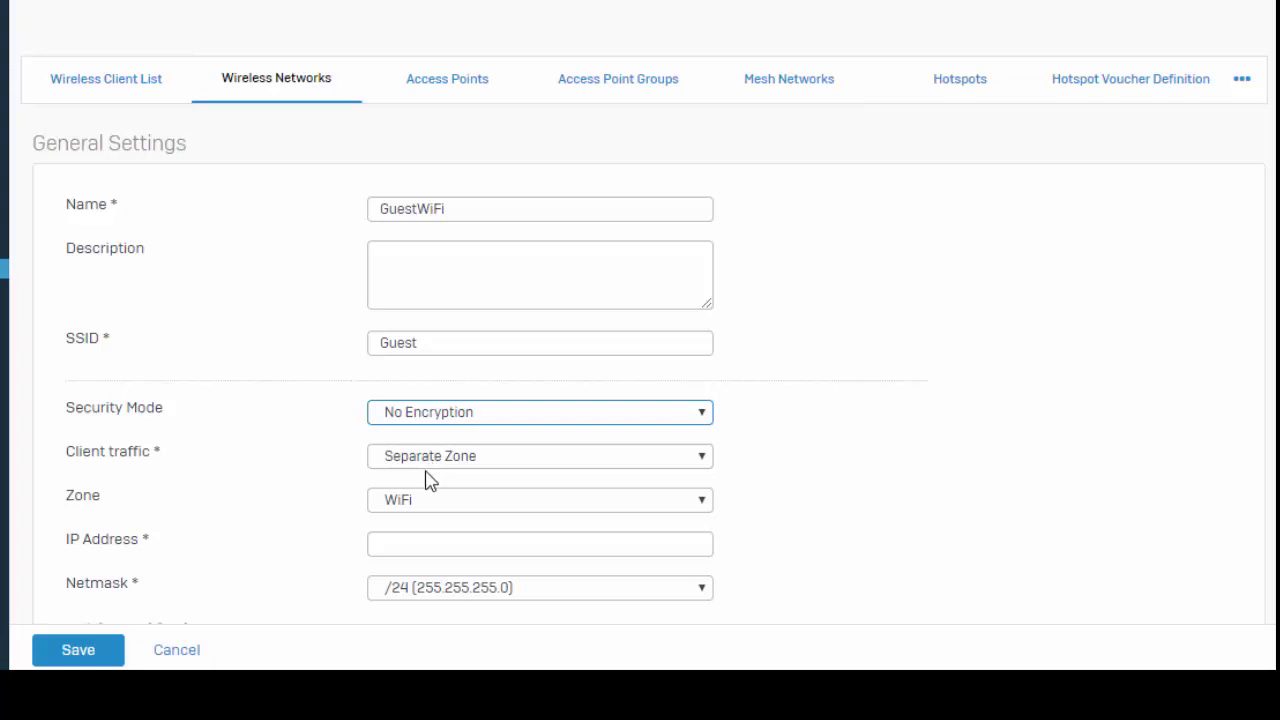
click(437, 540)
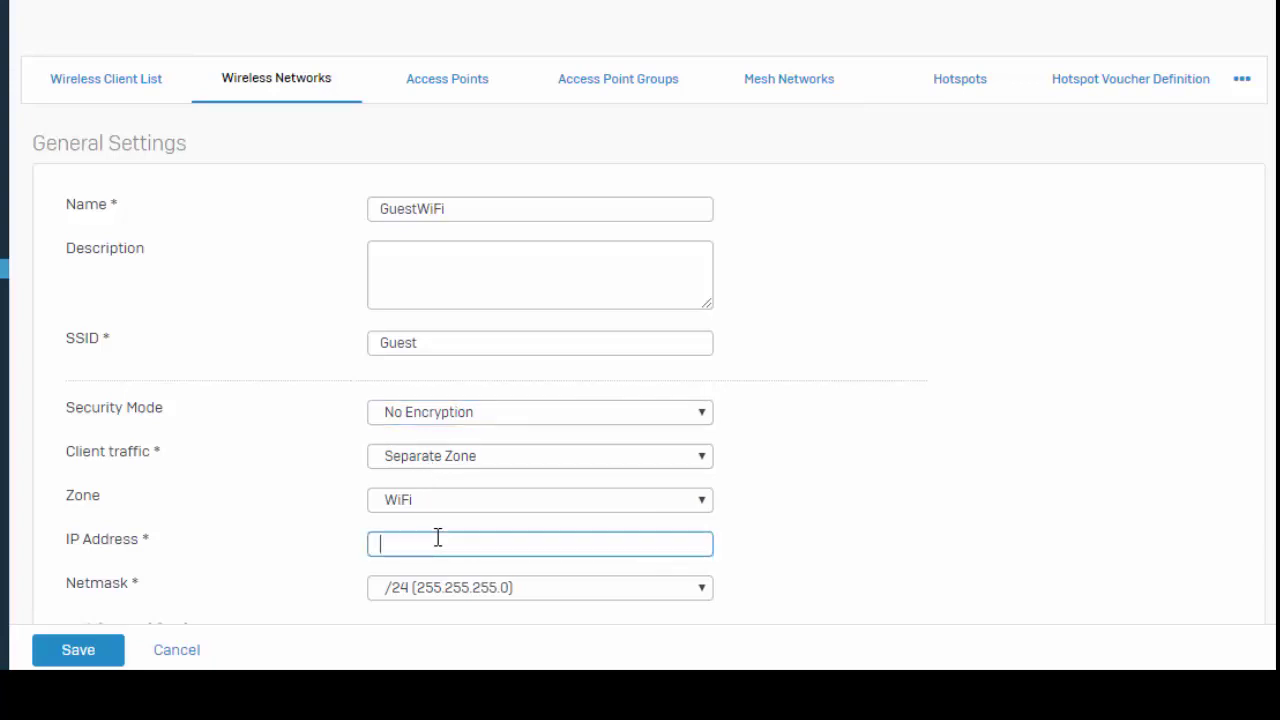
text(172.16.250.1)
click(96, 650)
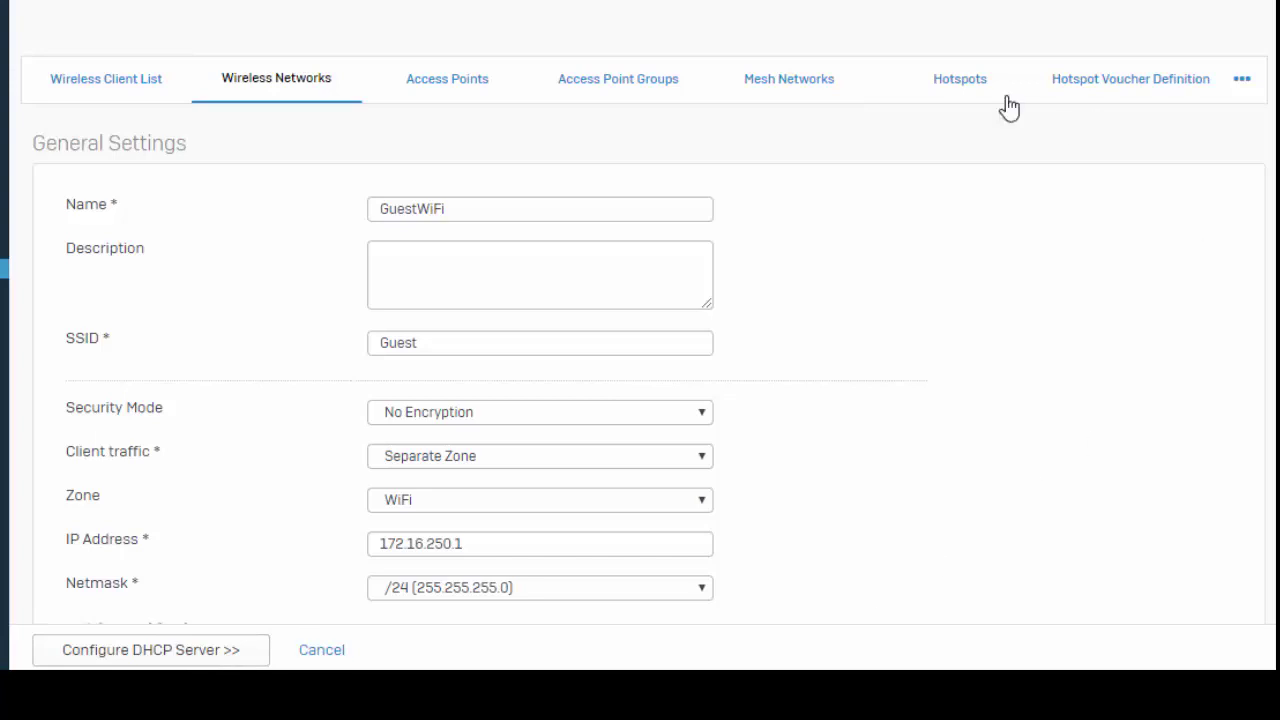
Start a new hotspot and assign Port1 as its interface
click(975, 94)
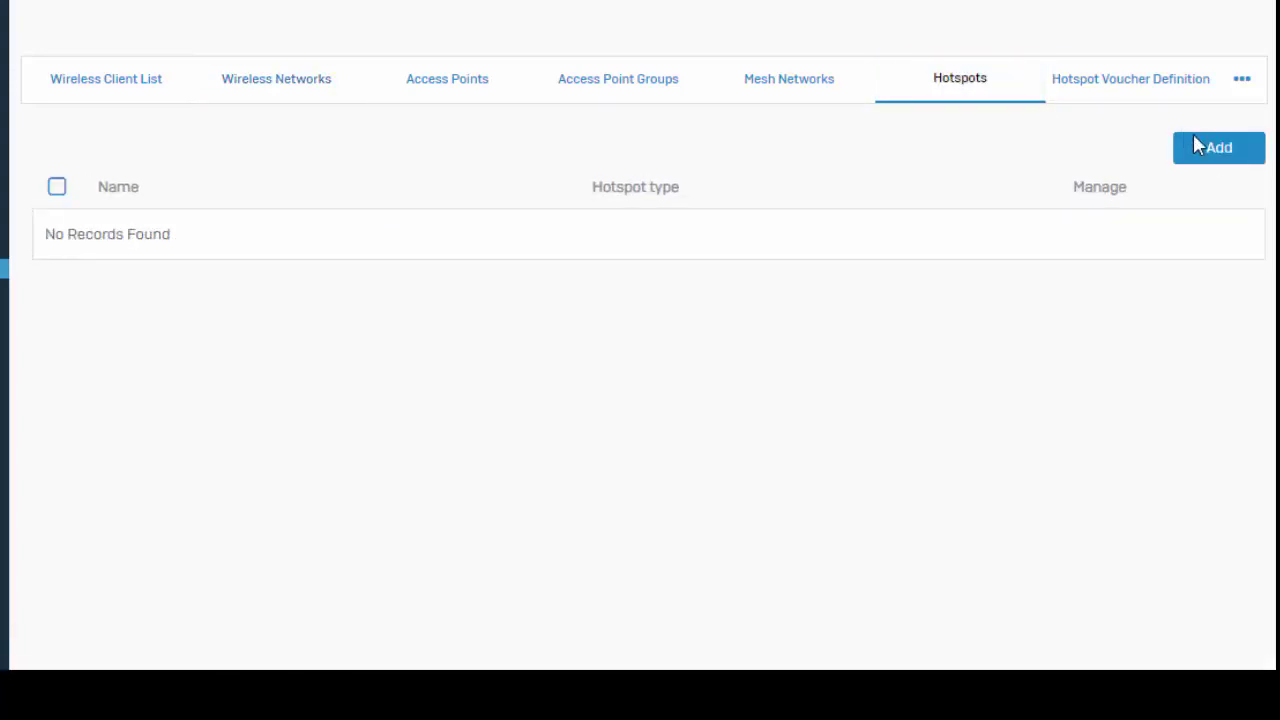
click(1213, 152)
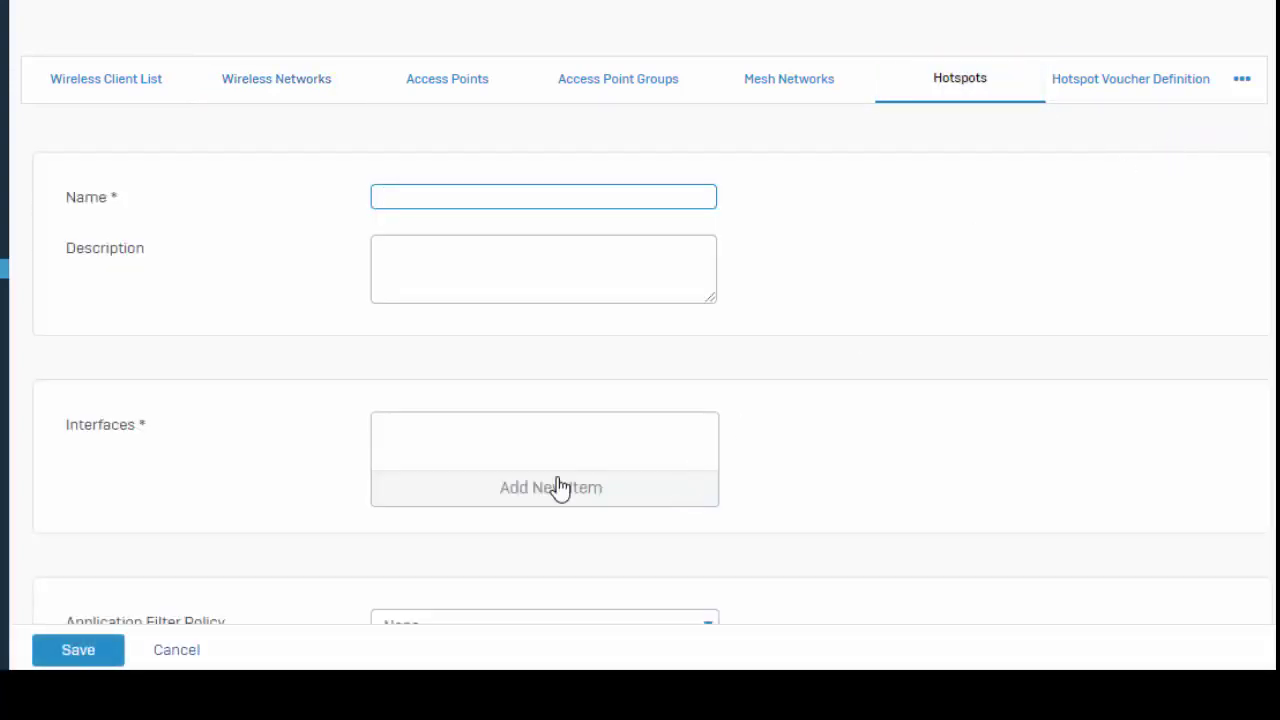
click(567, 495)
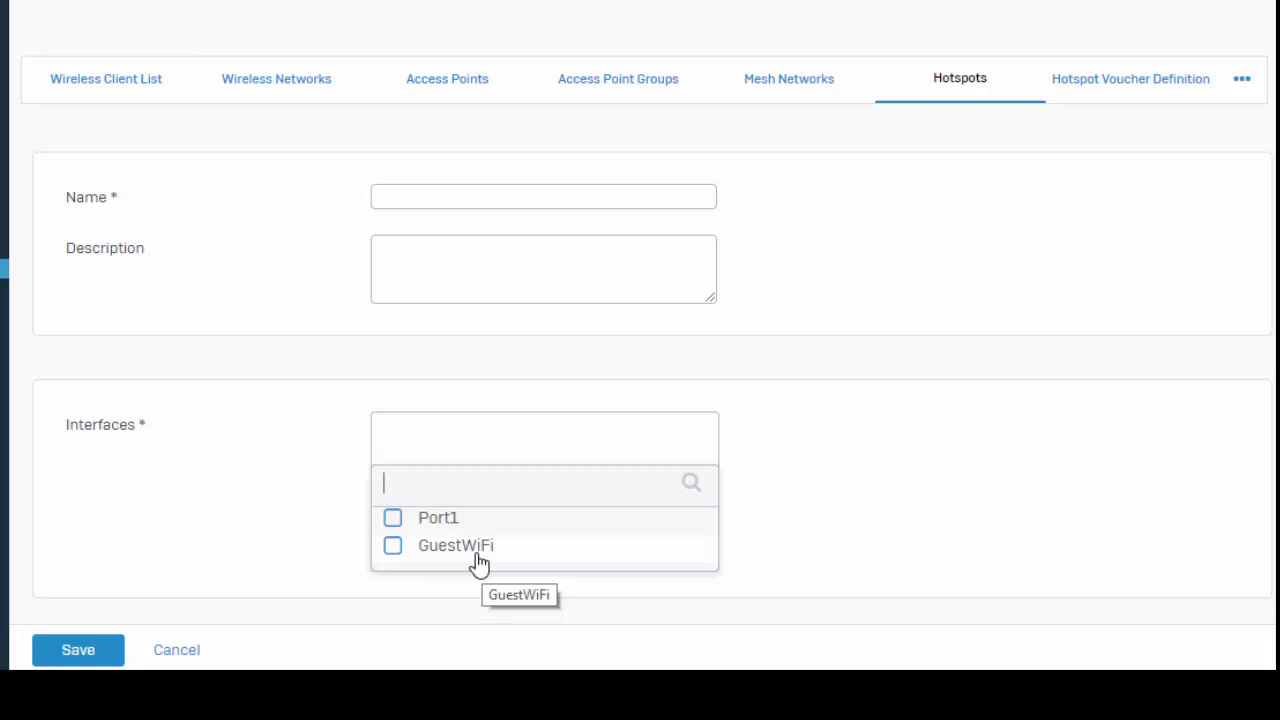
click(455, 522)
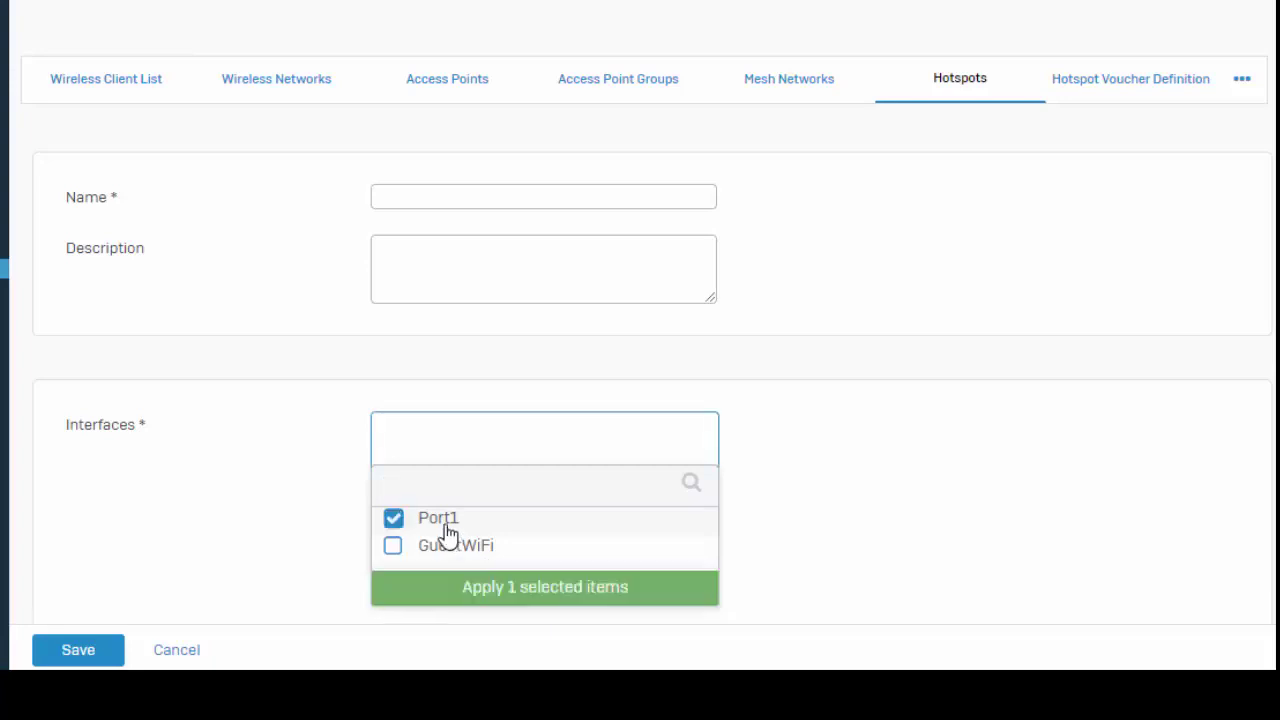
click(472, 586)
Name the hotspot GuestTOU and describe it as "Guest Terms of Use"
click(471, 205)
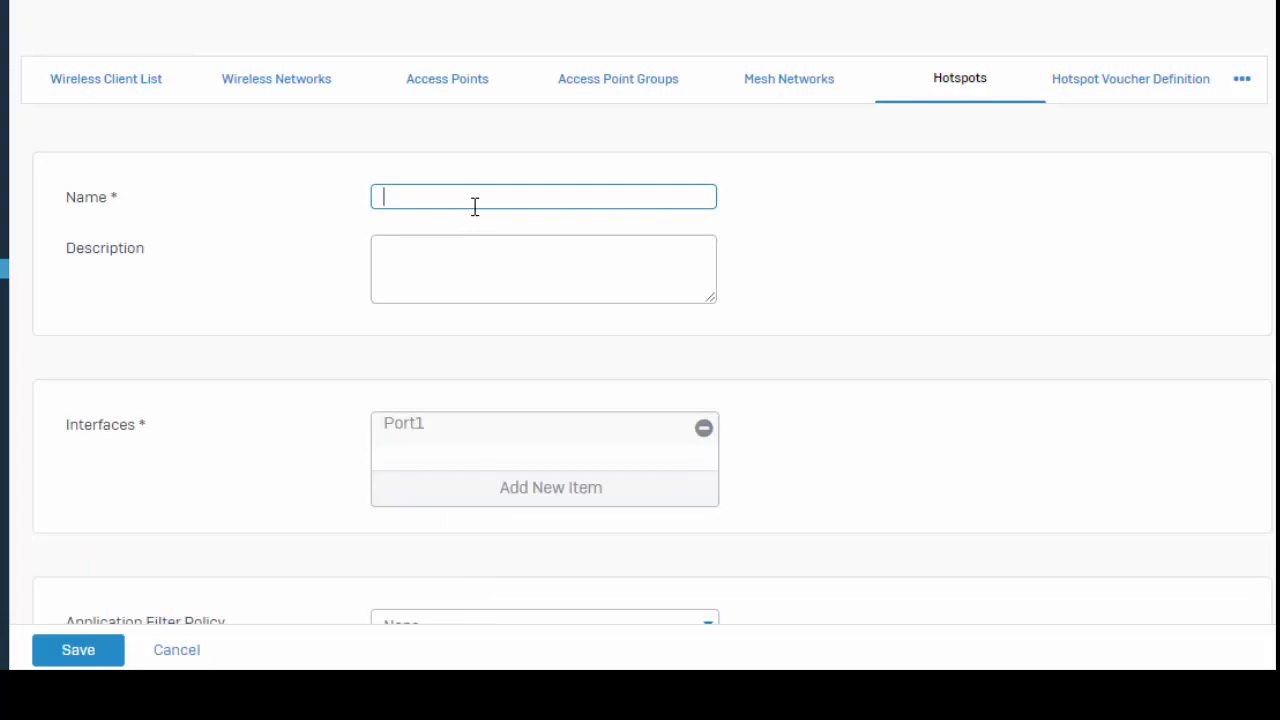
text(GuestTOU)
click(480, 252)
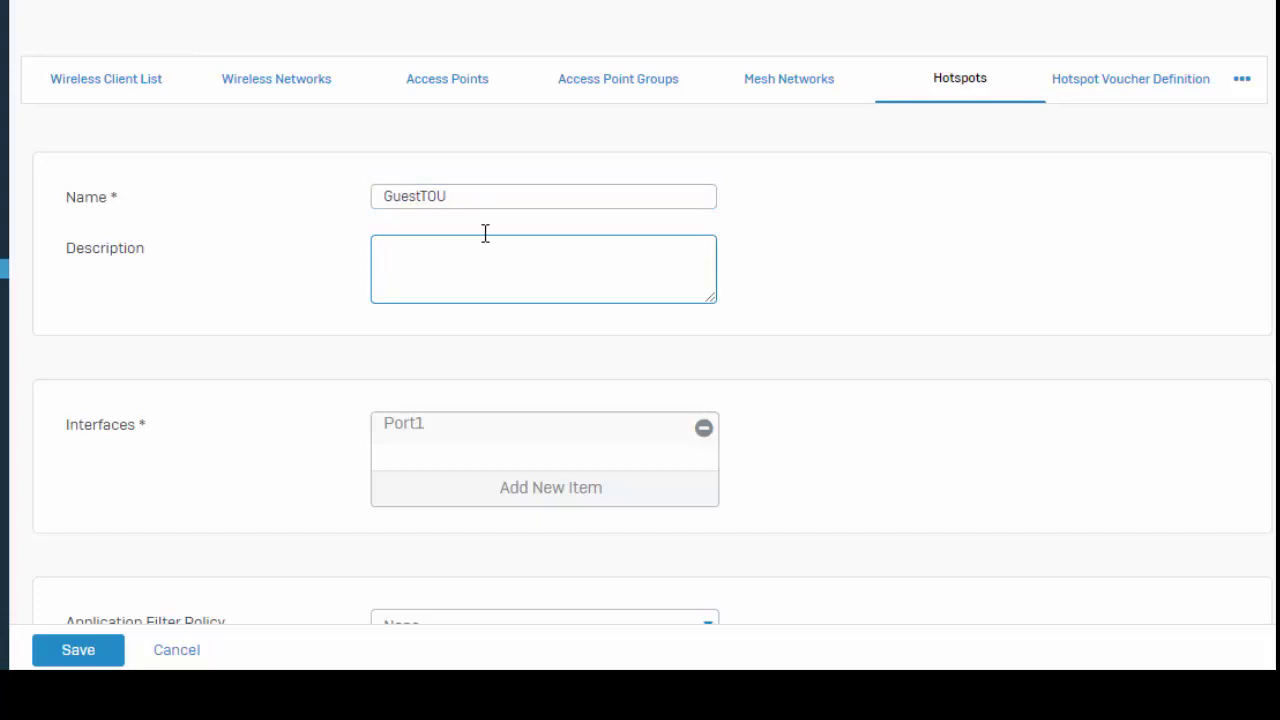
text(Guest Terms of Use)
Set the hotspot's application filter policy to Block high risk (Risk Level 4 and 5) apps and its web policy to CIPA Compliance
scroll(486, 240, down, 2)
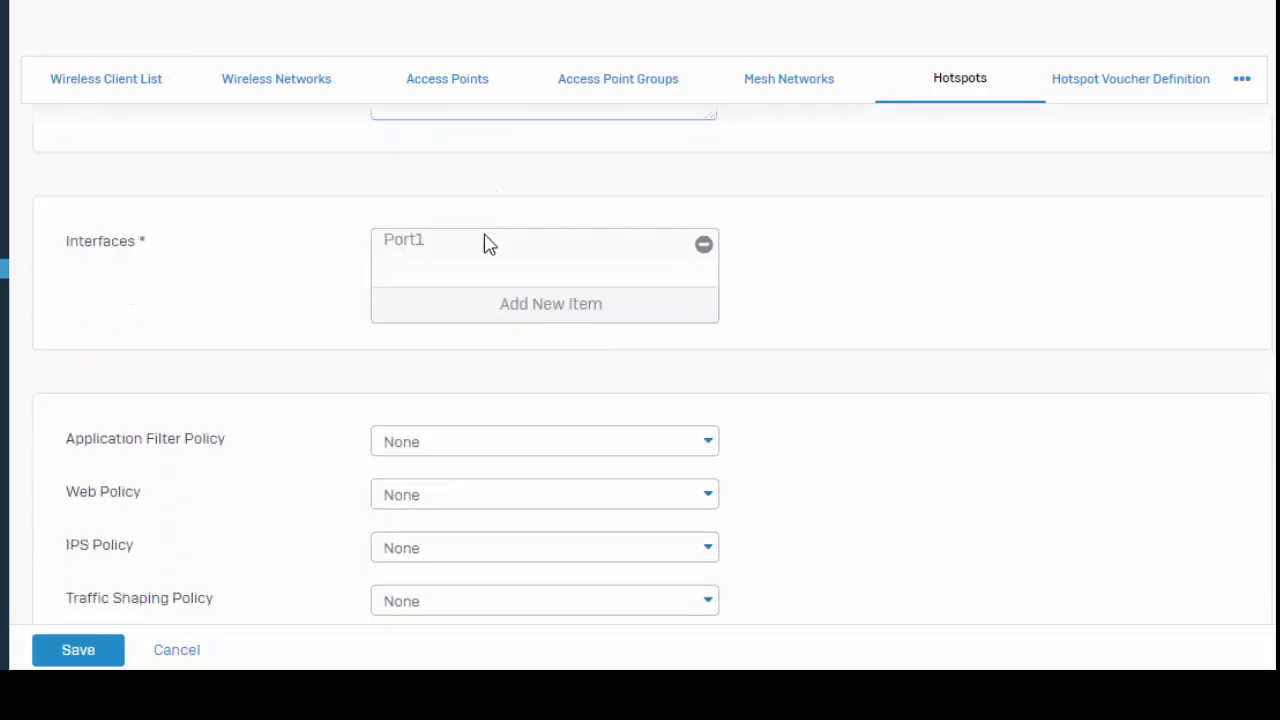
scroll(486, 243, down, 1)
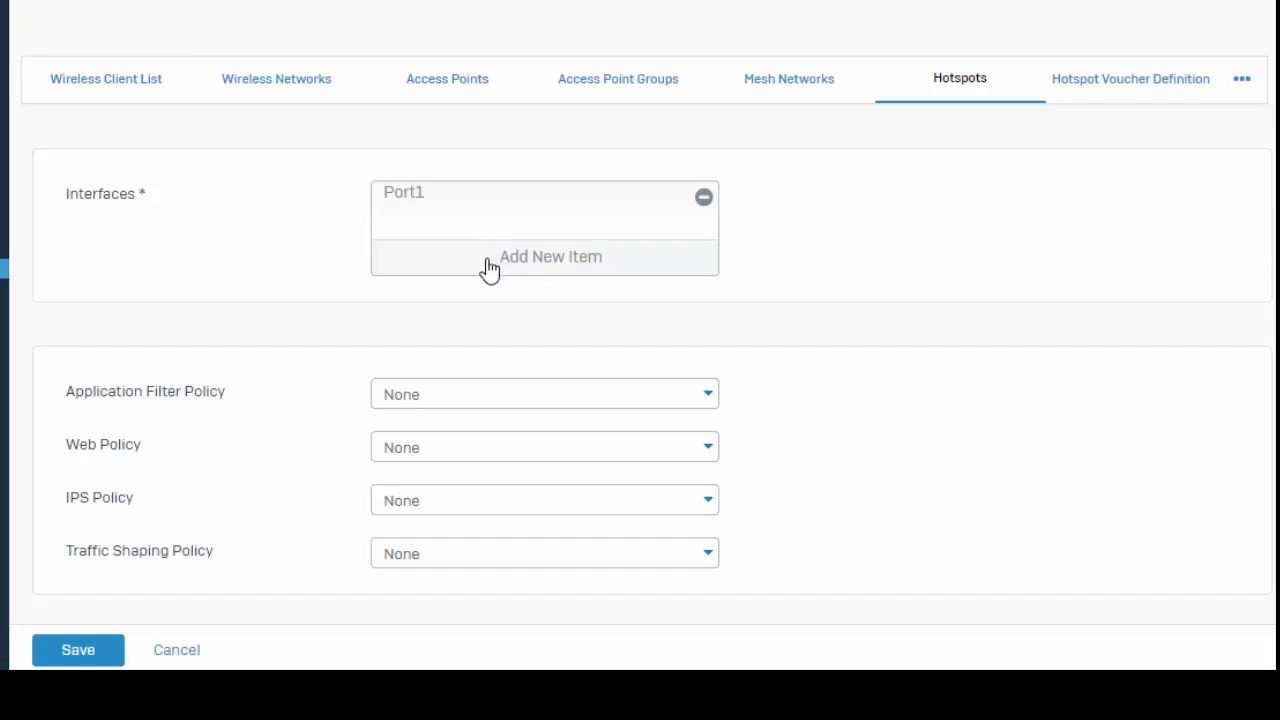
scroll(488, 272, down, 1)
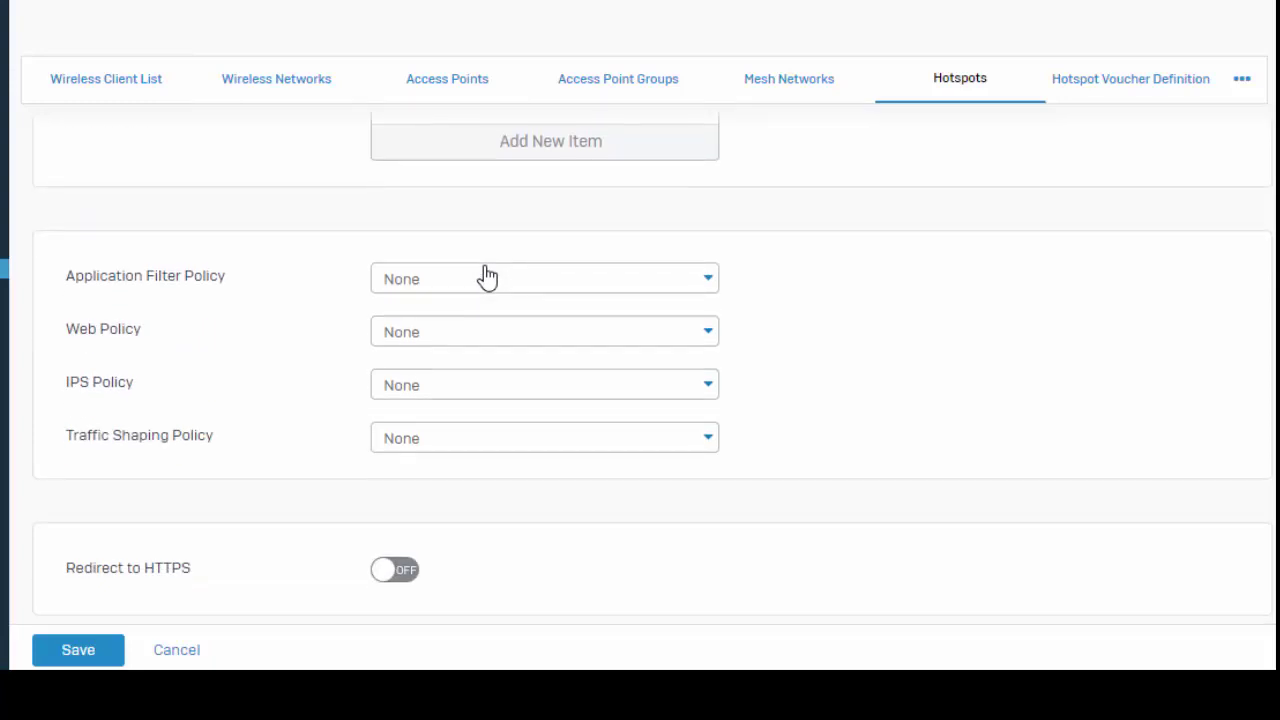
click(428, 290)
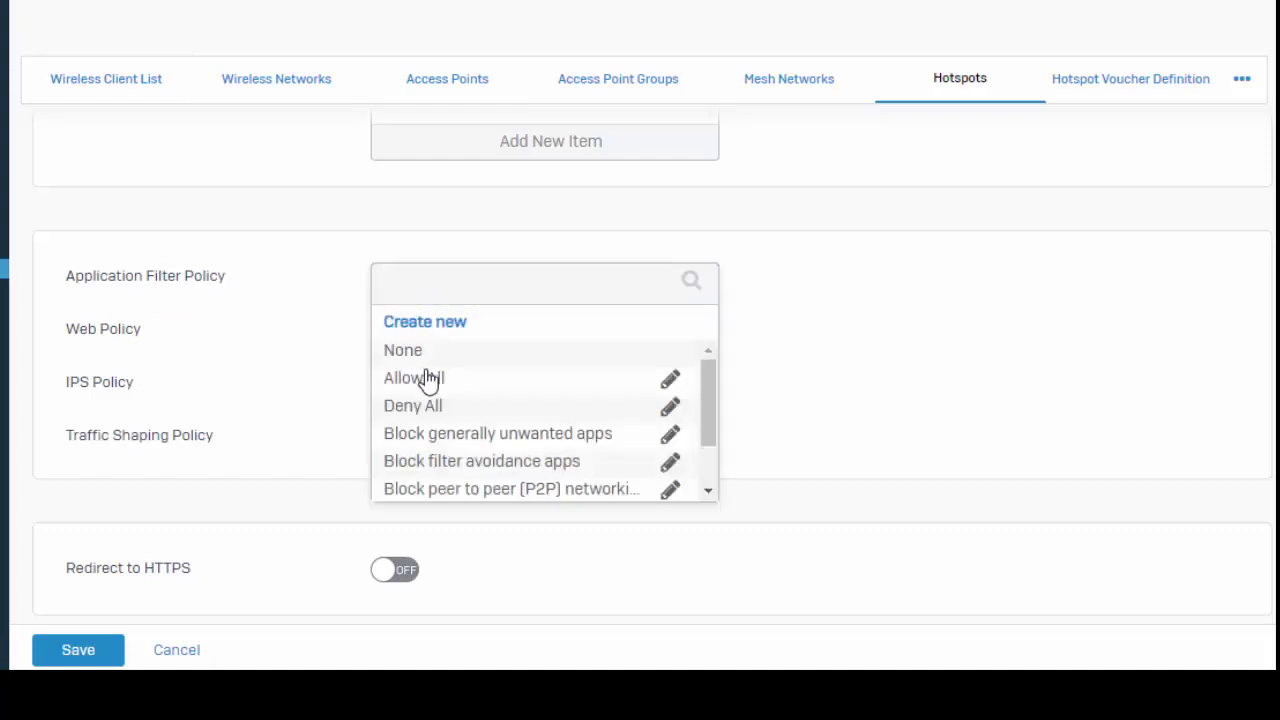
scroll(428, 380, down, 1)
click(424, 488)
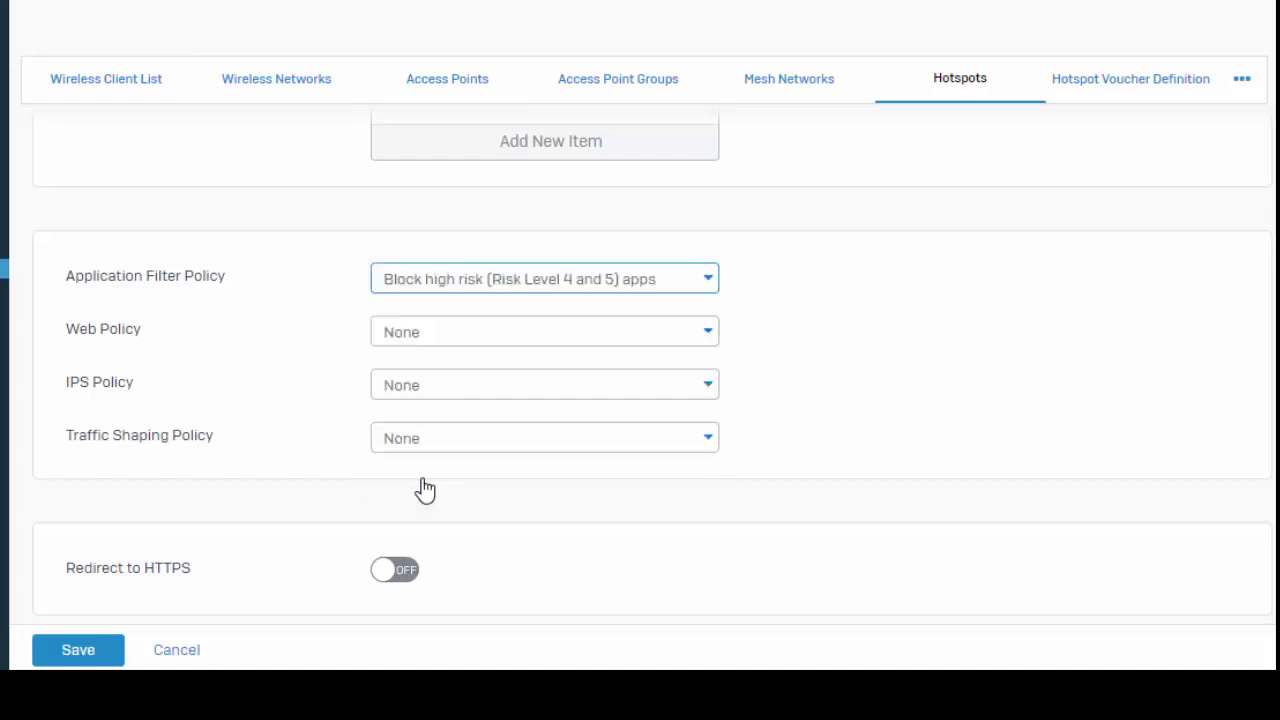
click(654, 337)
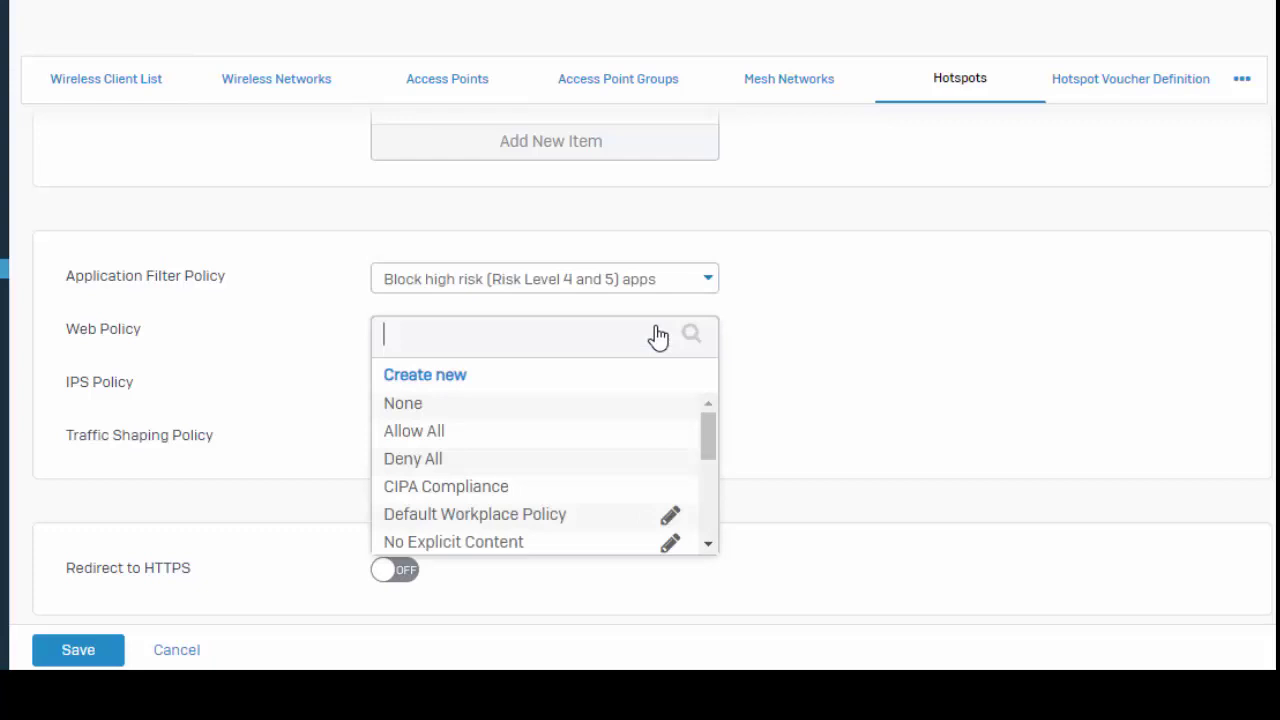
click(550, 488)
Set the hotspot's IPS policy to generalpolicy and leave the traffic shaping policy at None
click(594, 390)
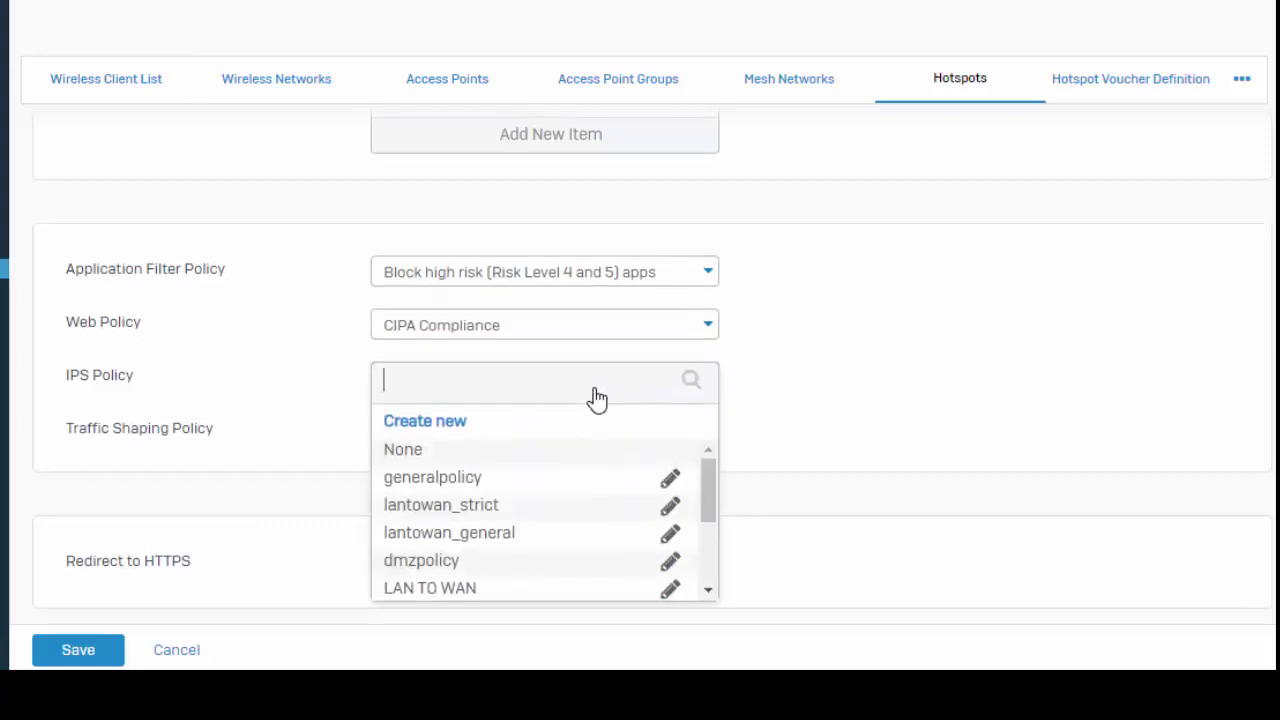
click(490, 479)
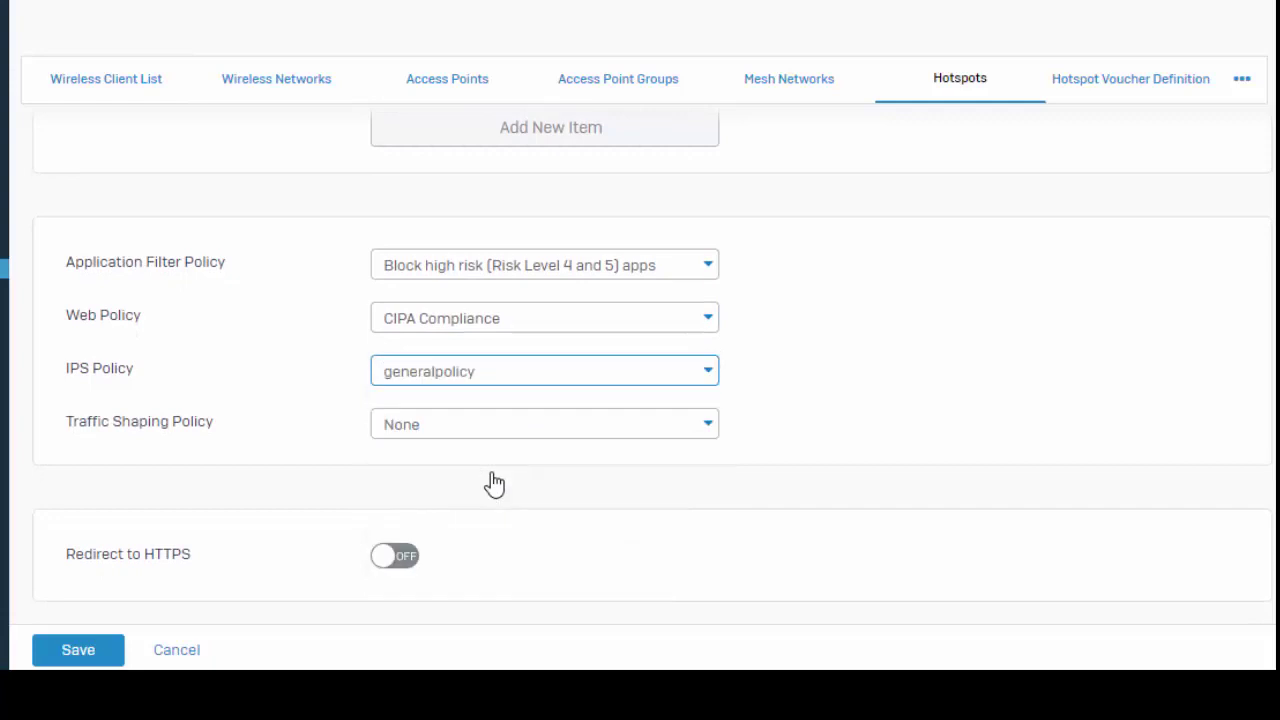
click(515, 434)
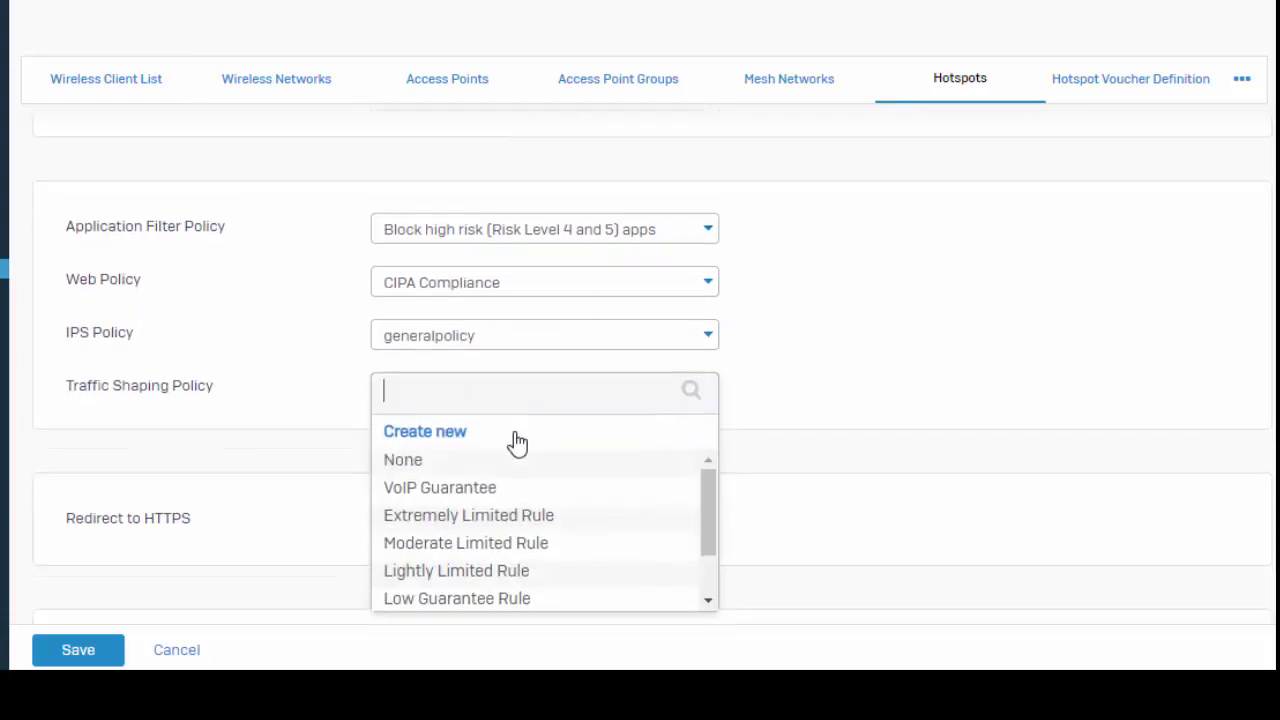
click(509, 446)
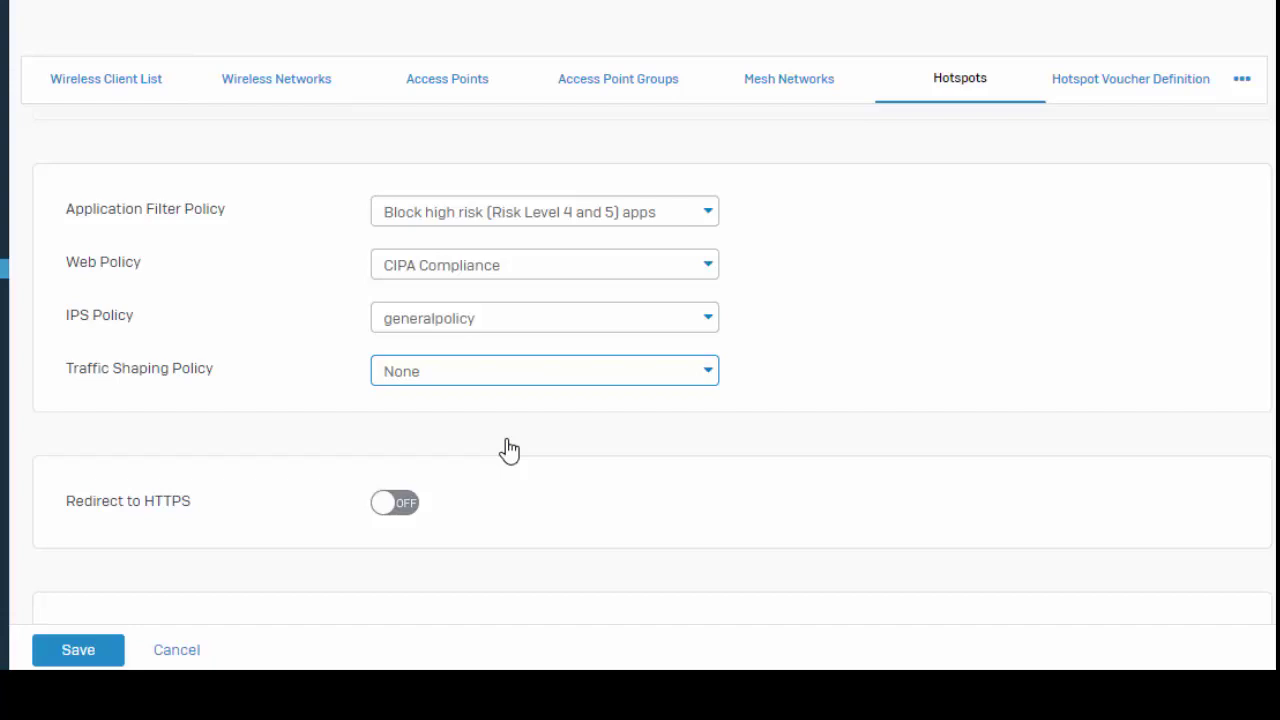
scroll(509, 451, down, 3)
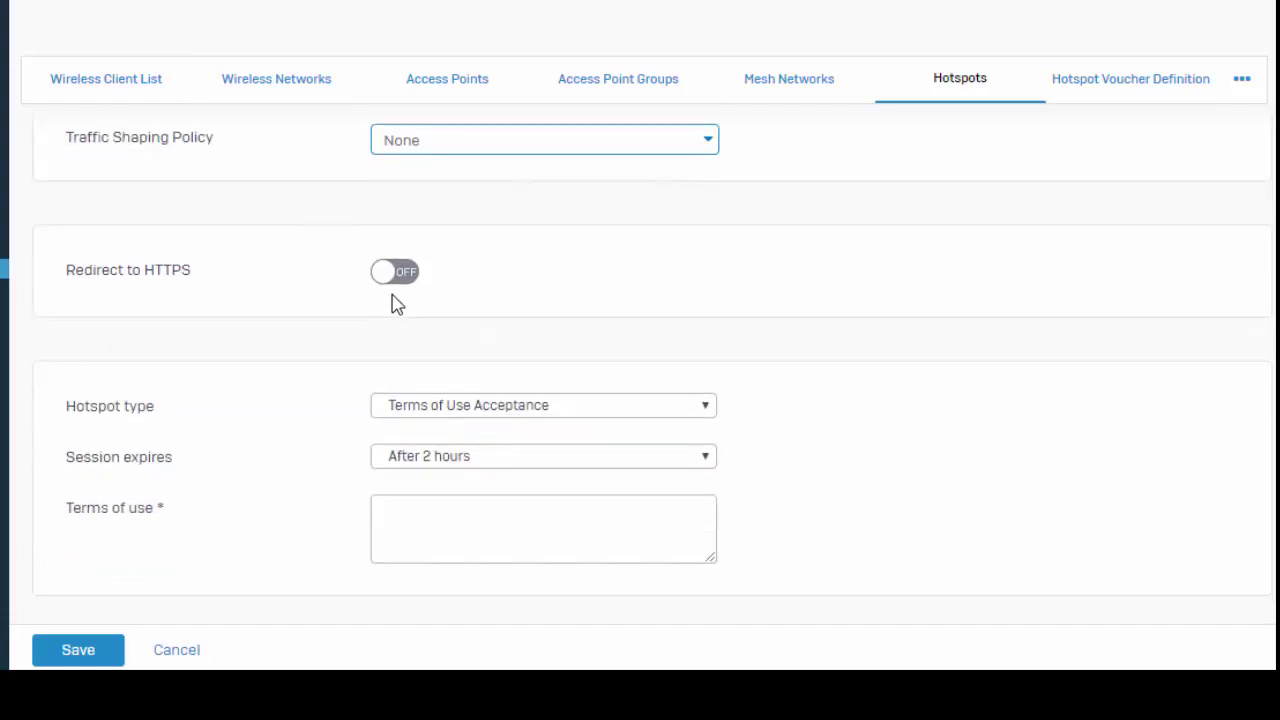
click(403, 283)
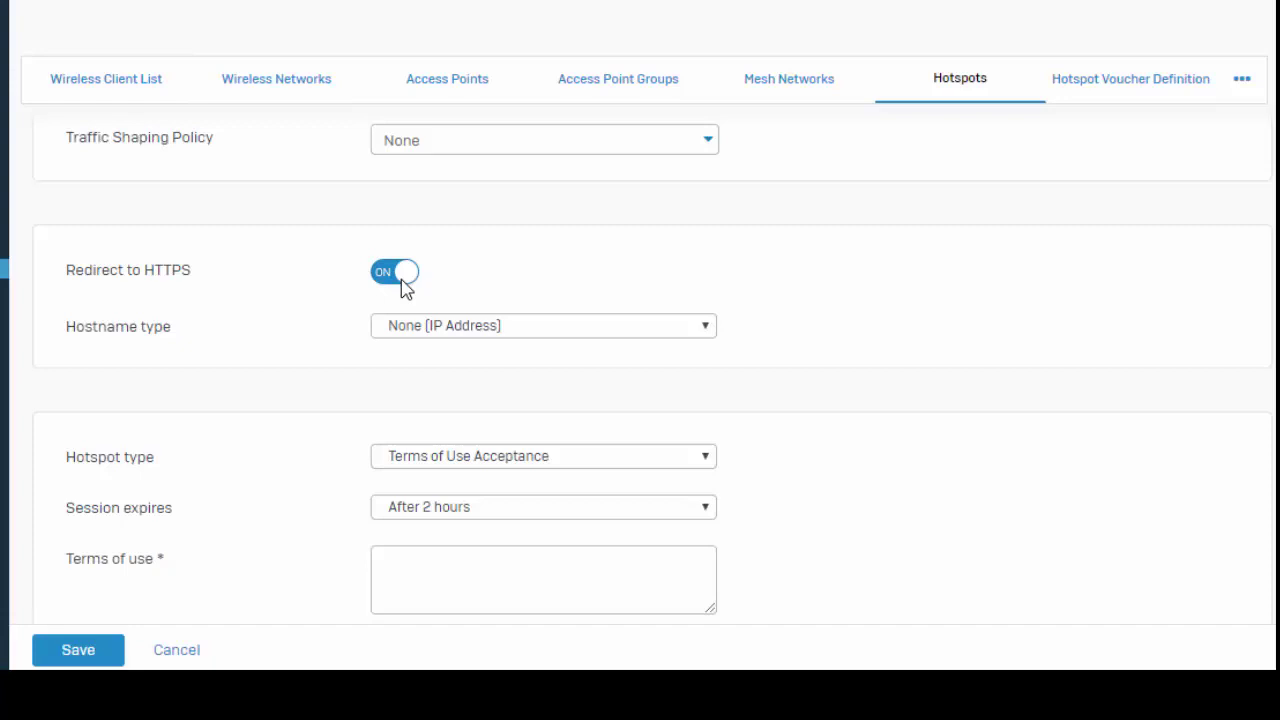
click(428, 329)
click(456, 368)
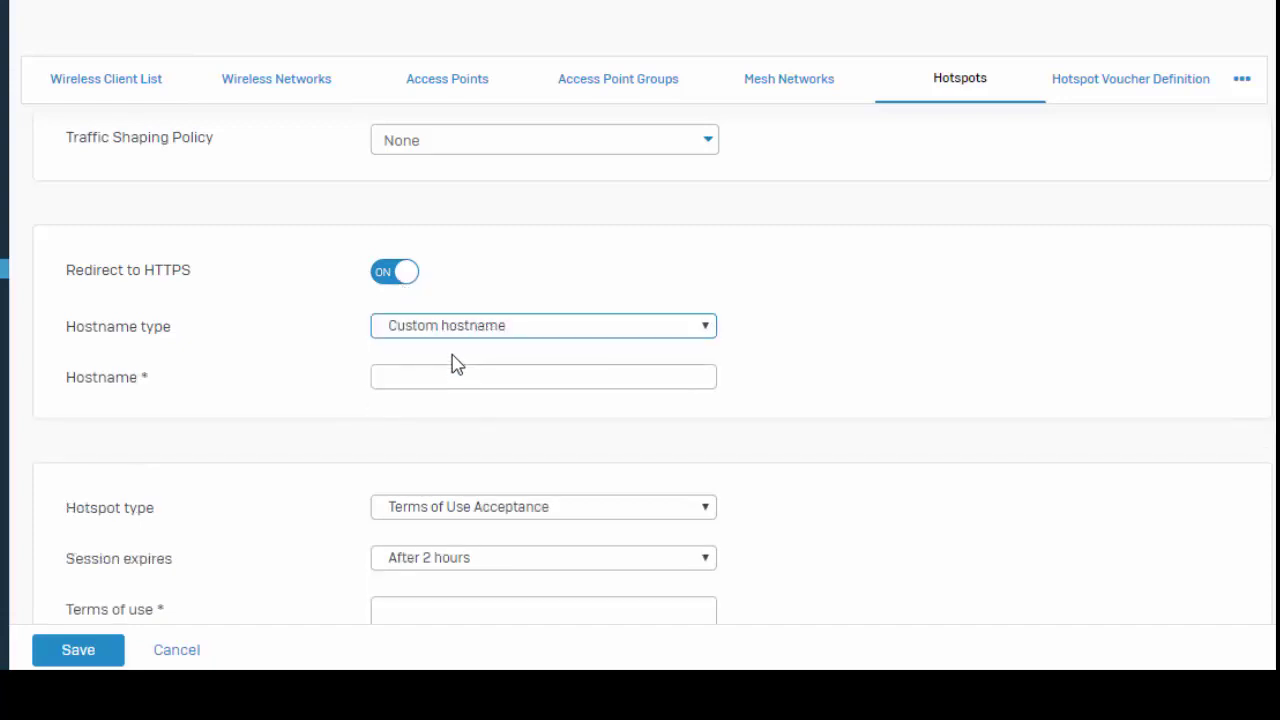
click(453, 373)
click(396, 276)
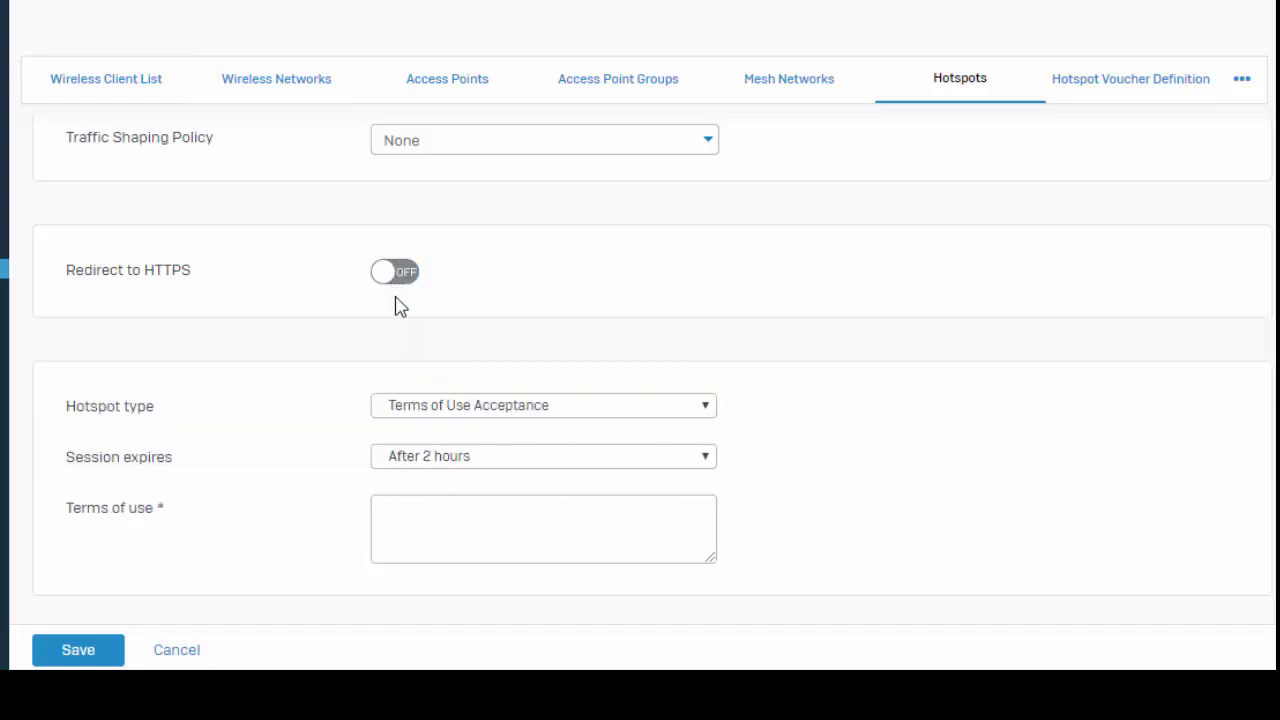
Choose Terms of Use Acceptance as the hotspot type and let sessions expire after 2 hours
scroll(403, 308, down, 1)
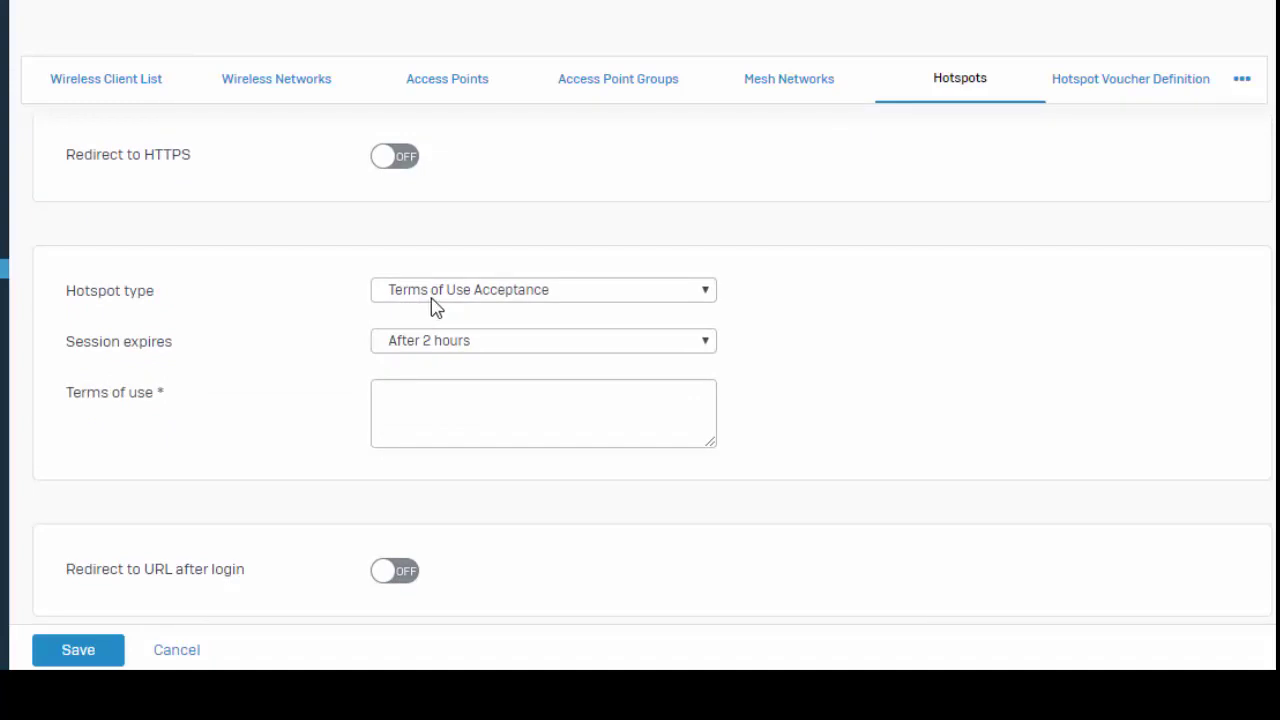
click(500, 294)
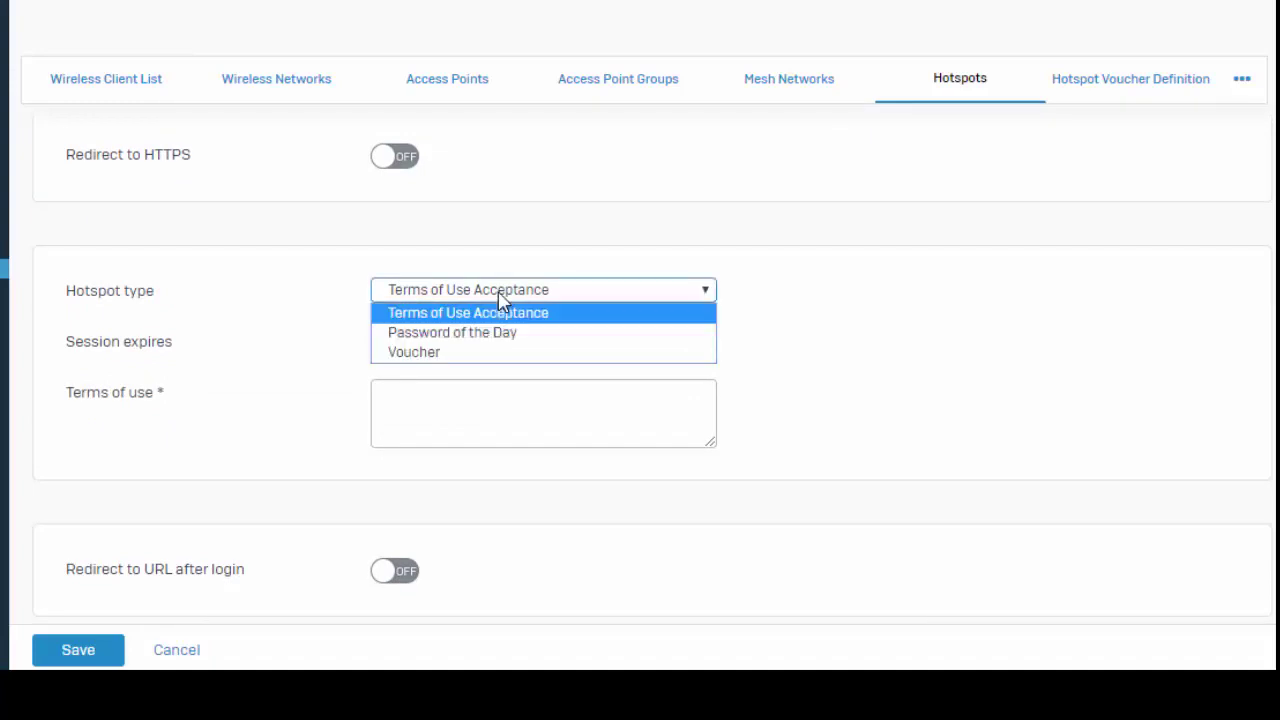
click(606, 318)
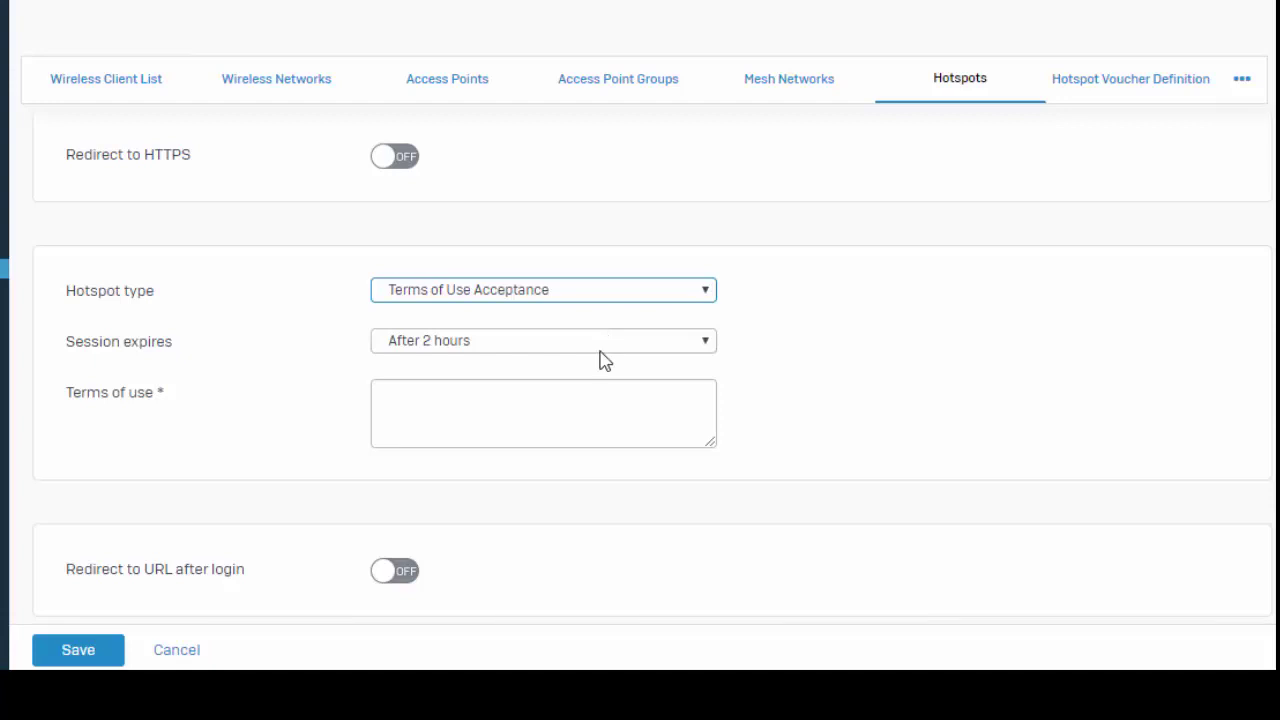
click(604, 341)
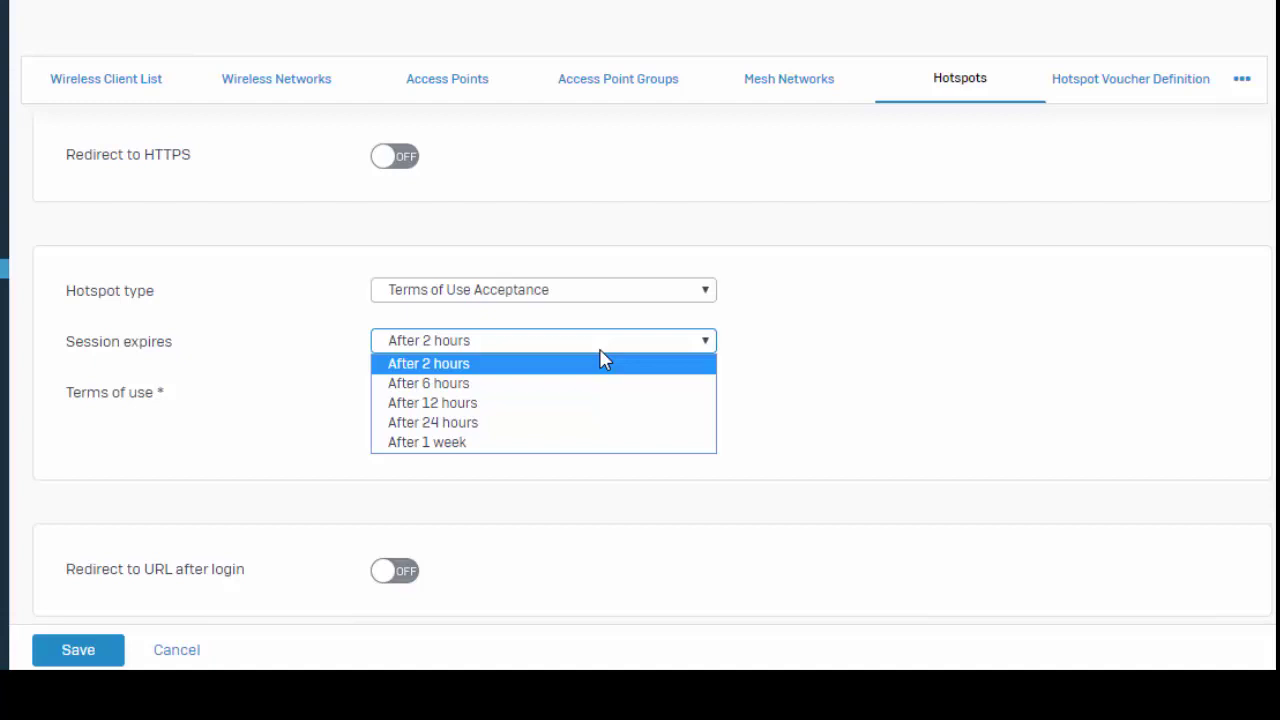
click(607, 360)
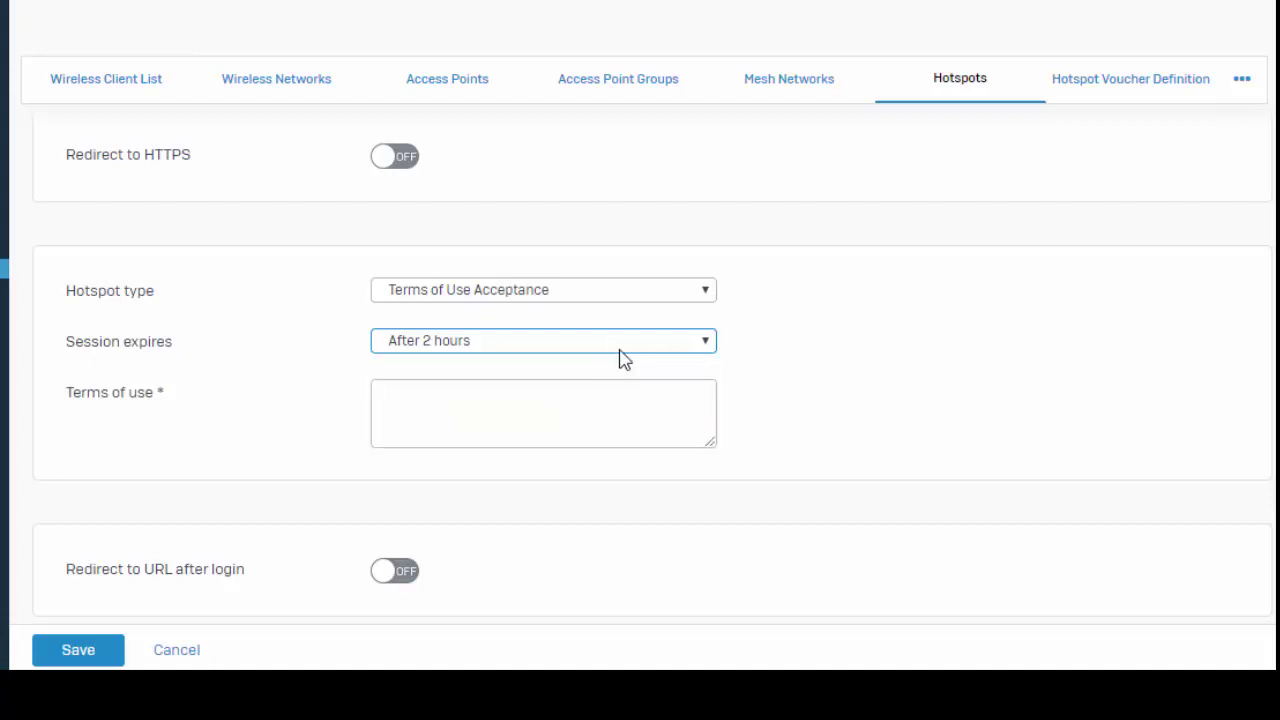
Fill in the hotspot's terms of use with the copied text on internet security, privacy and confidentiality risks
click(454, 417)
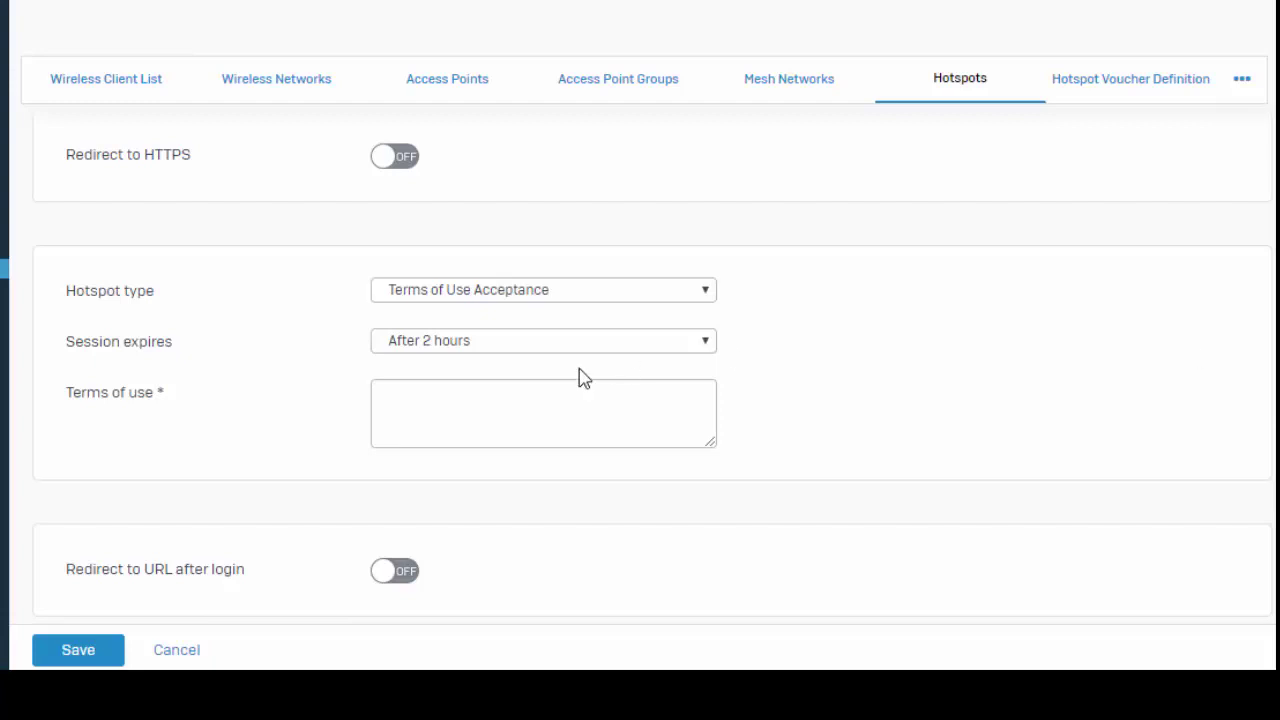
click(571, 406)
key(ctrl+v)
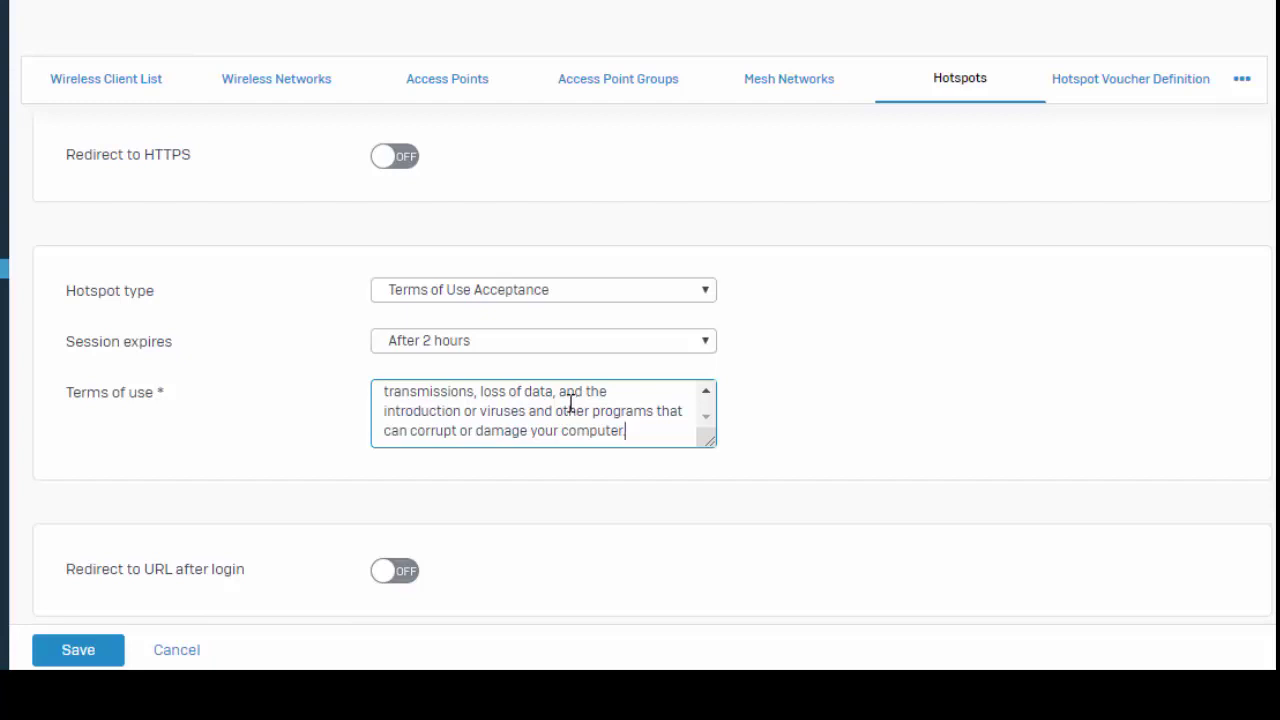
scroll(570, 405, down, 3)
click(394, 350)
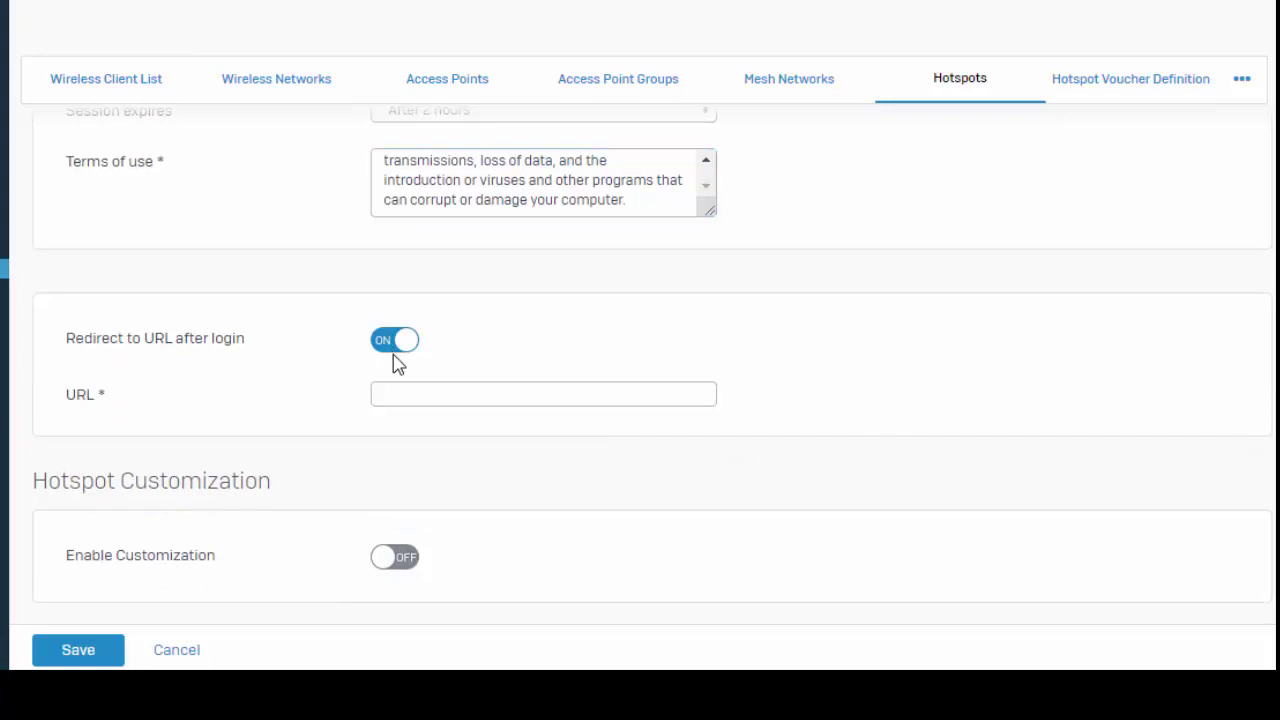
click(415, 391)
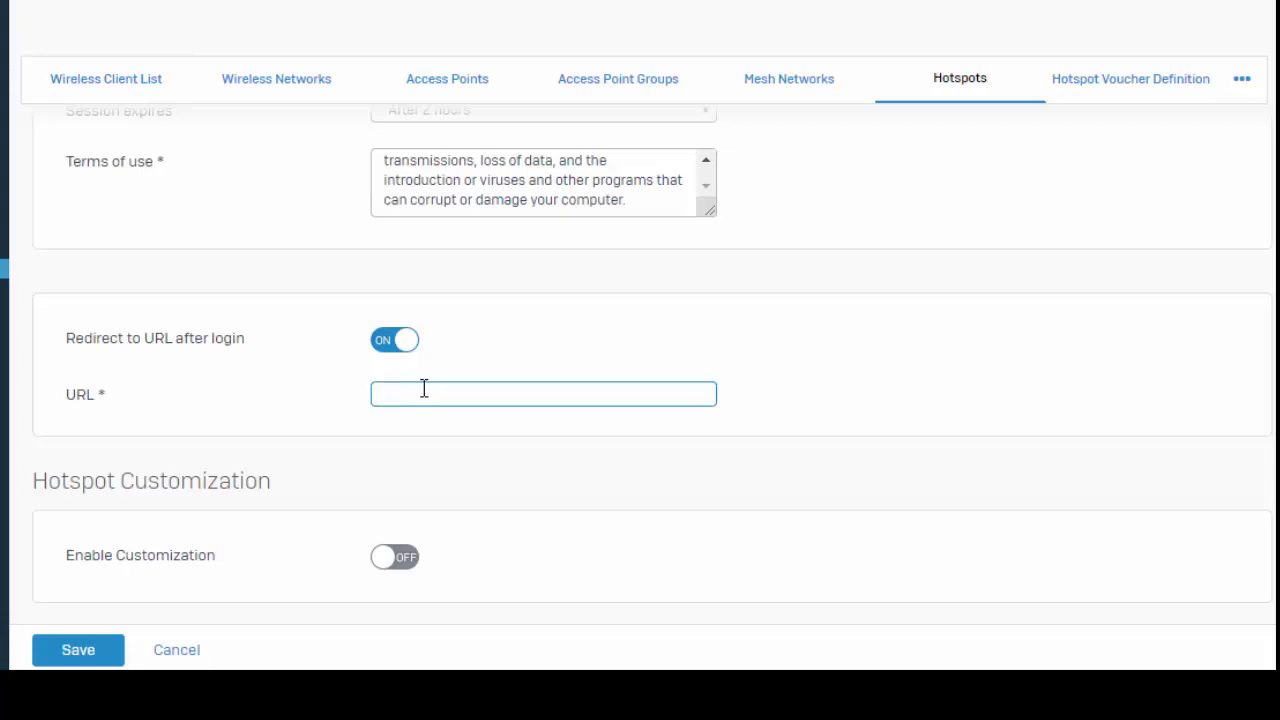
text(https://www.firewalls.com/services)
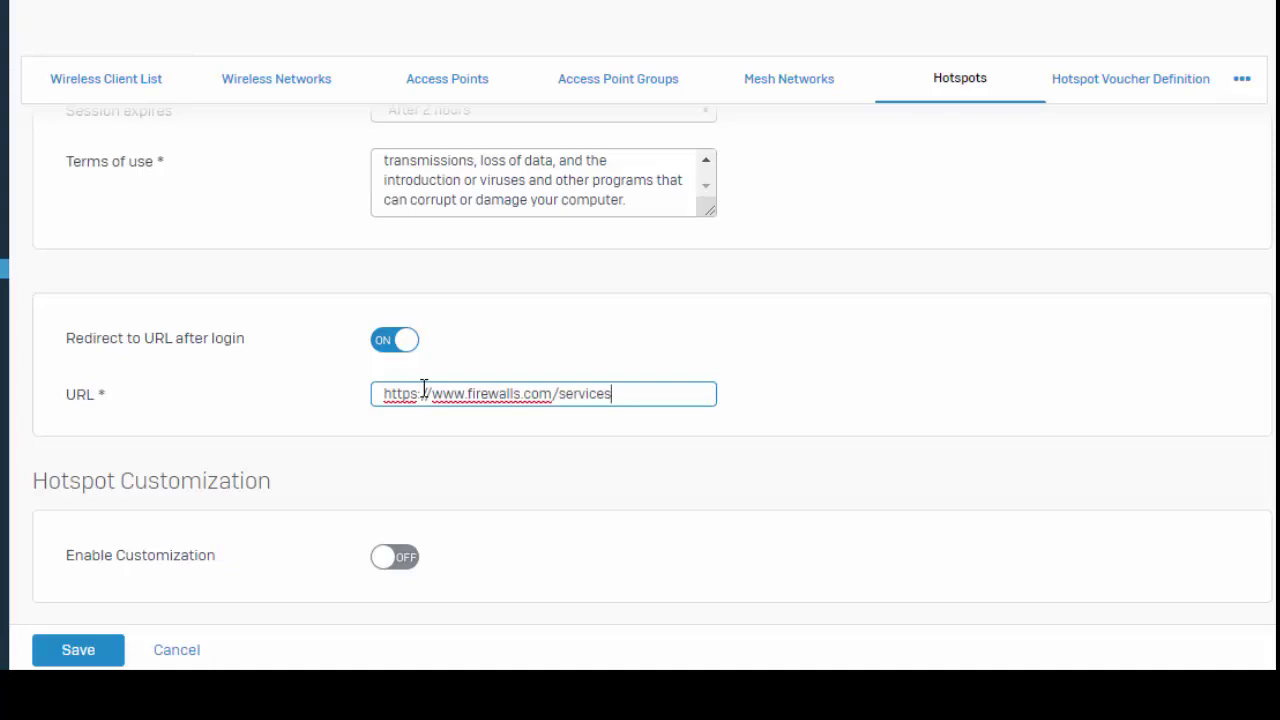
click(454, 446)
Turn on hotspot customization to review its Basic options, and turn it off again
scroll(454, 446, down, 1)
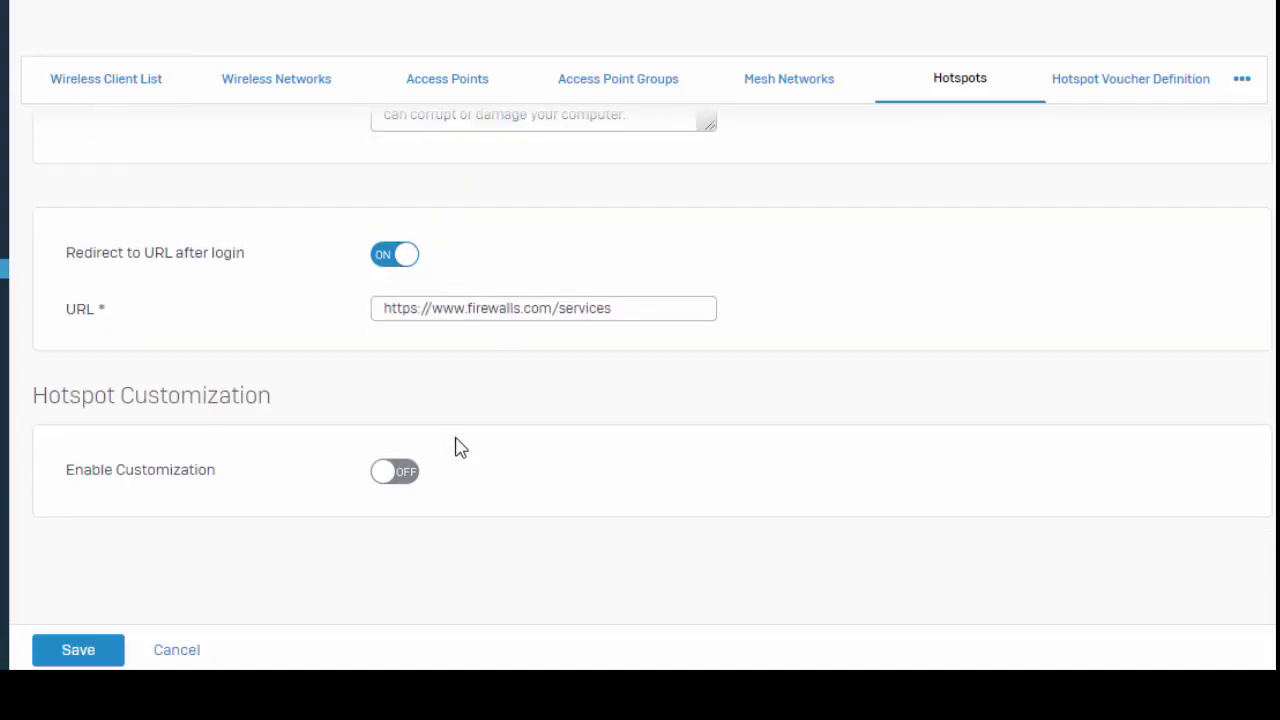
click(395, 472)
scroll(398, 478, down, 1)
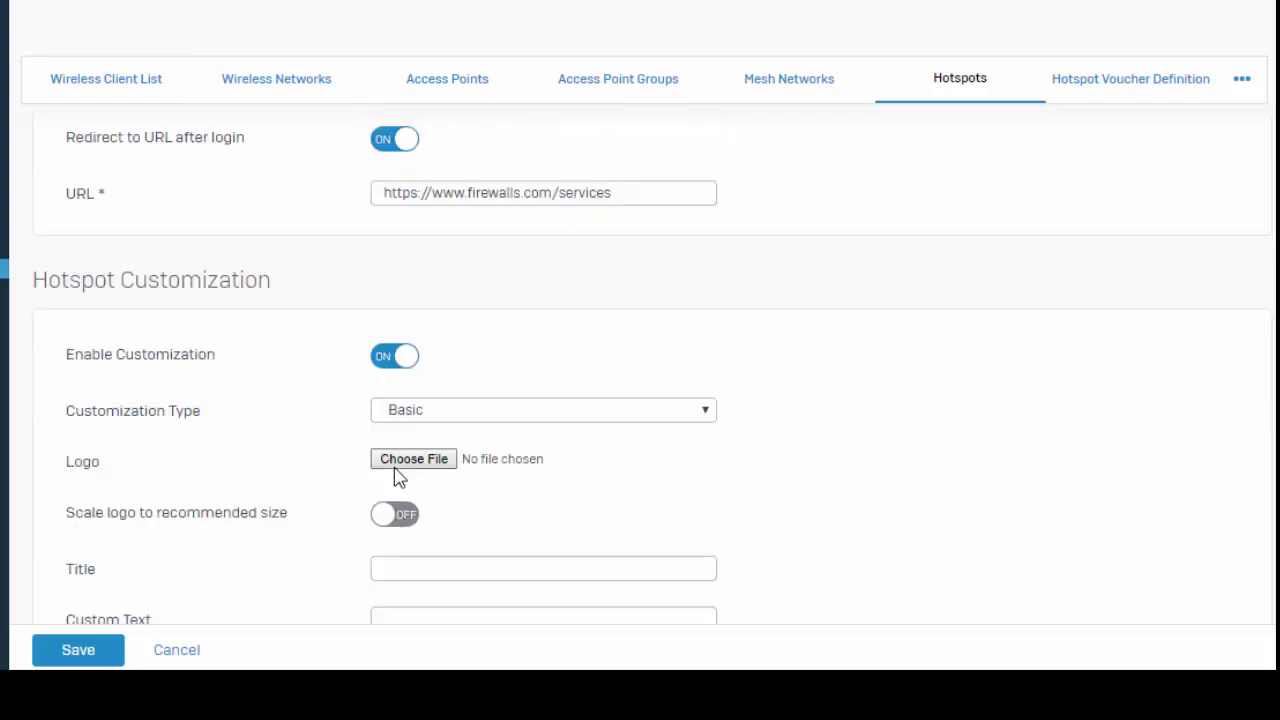
scroll(395, 477, down, 1)
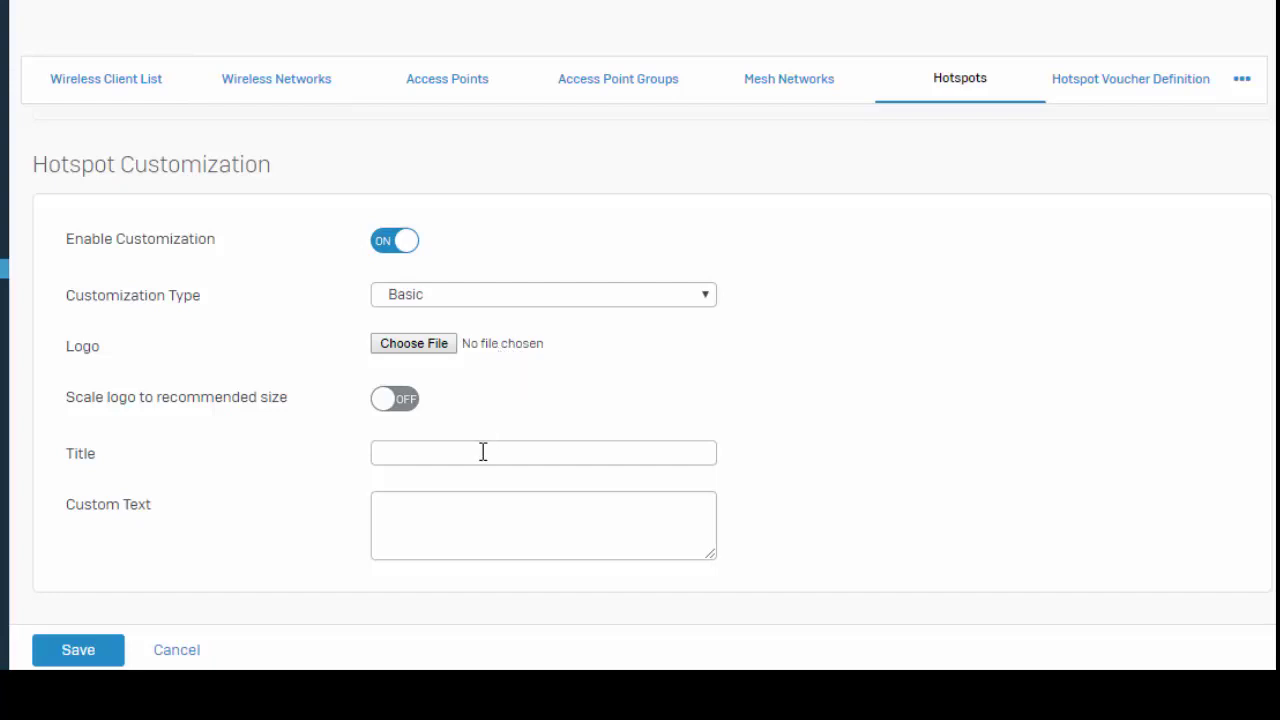
click(394, 242)
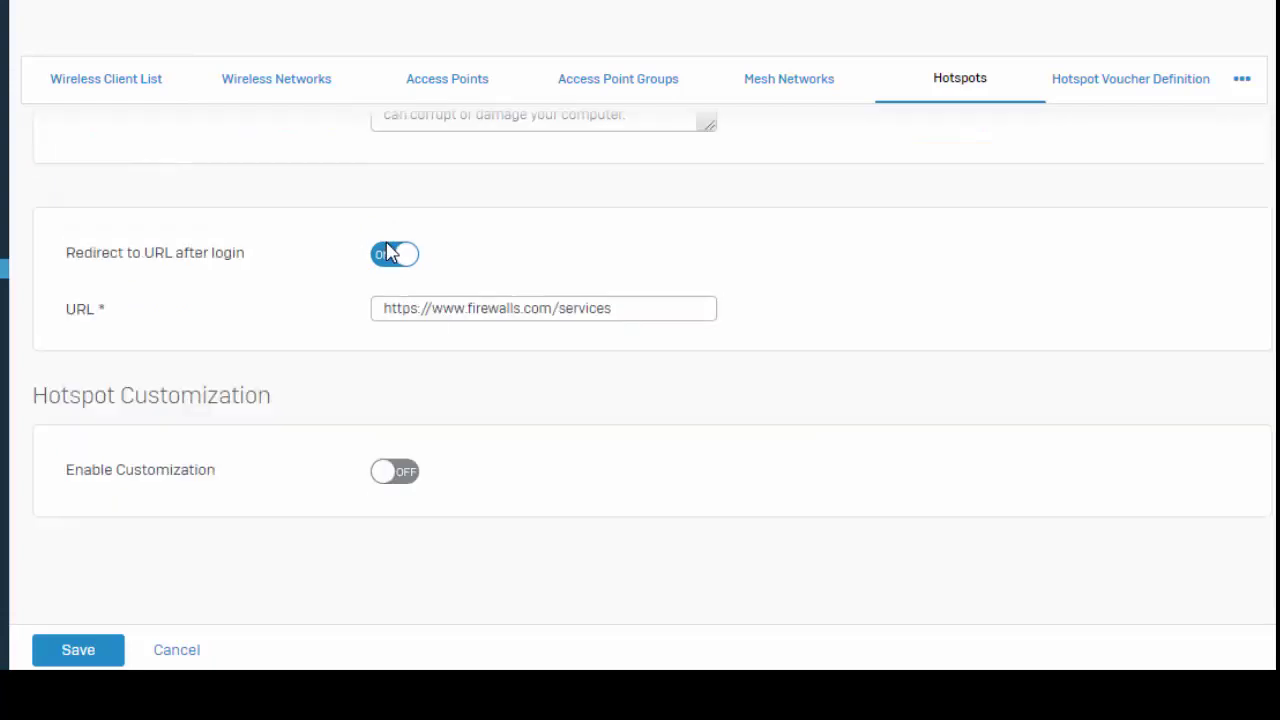
Save the hotspot, accepting creation of its network policy rule, and view that rule in the firewall rule list
click(97, 652)
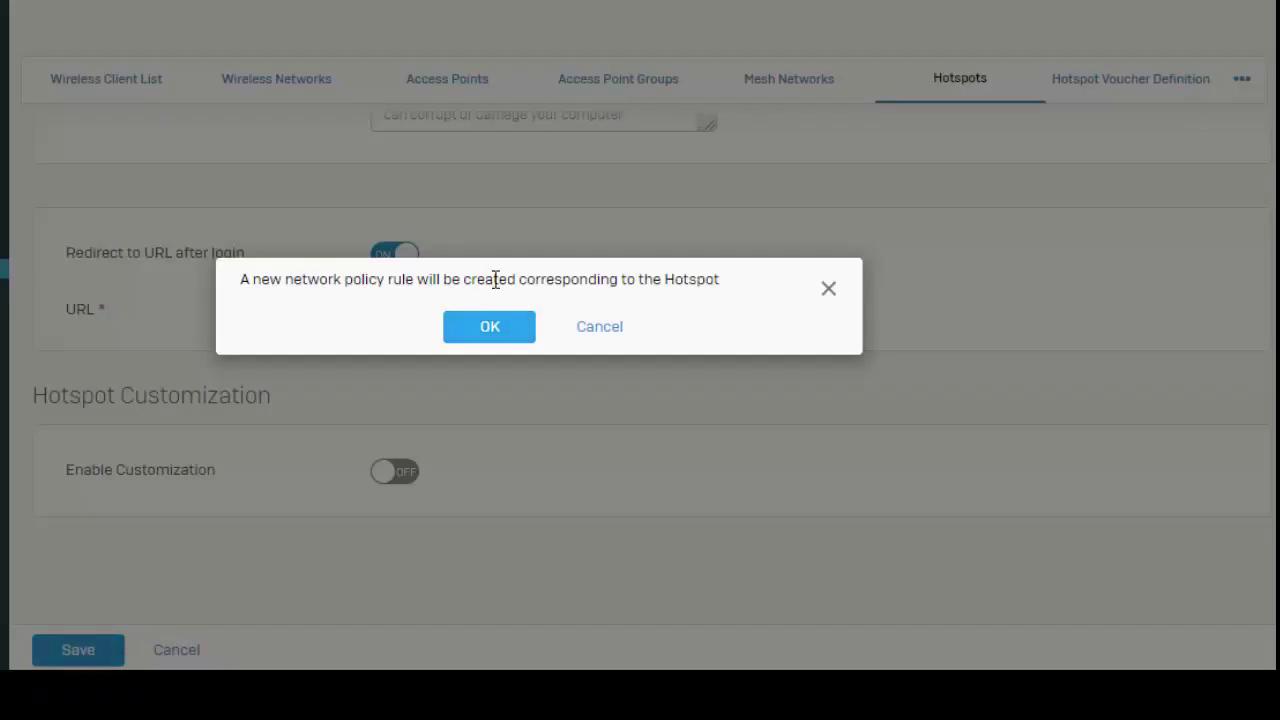
click(489, 326)
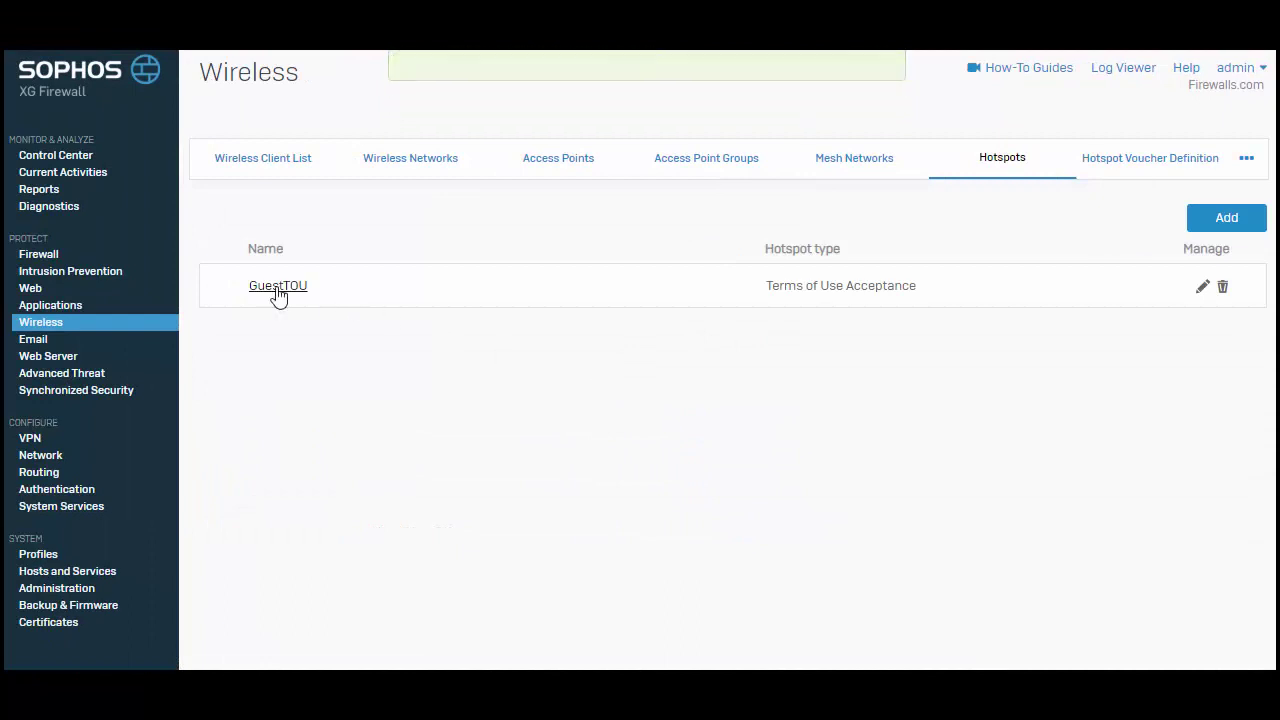
click(40, 258)
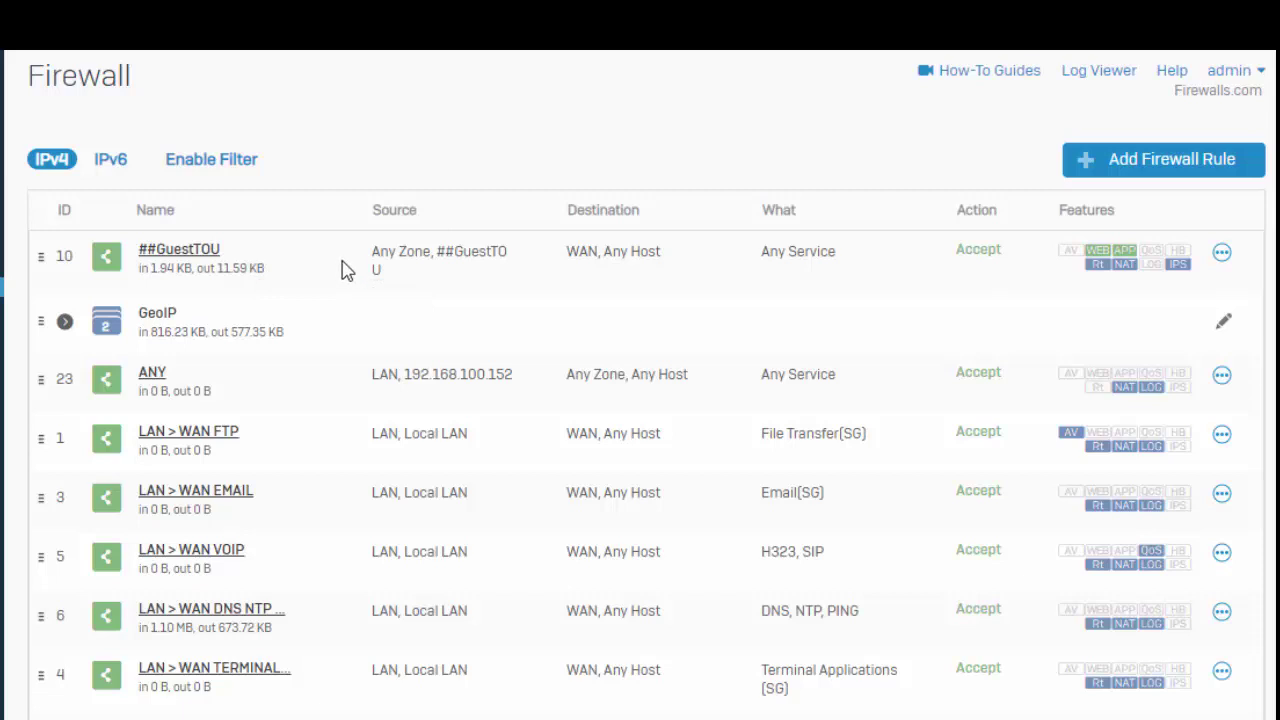
mouse_move(46, 252)
mouse_down()
mouse_move(53, 391)
mouse_move(43, 251)
mouse_up()
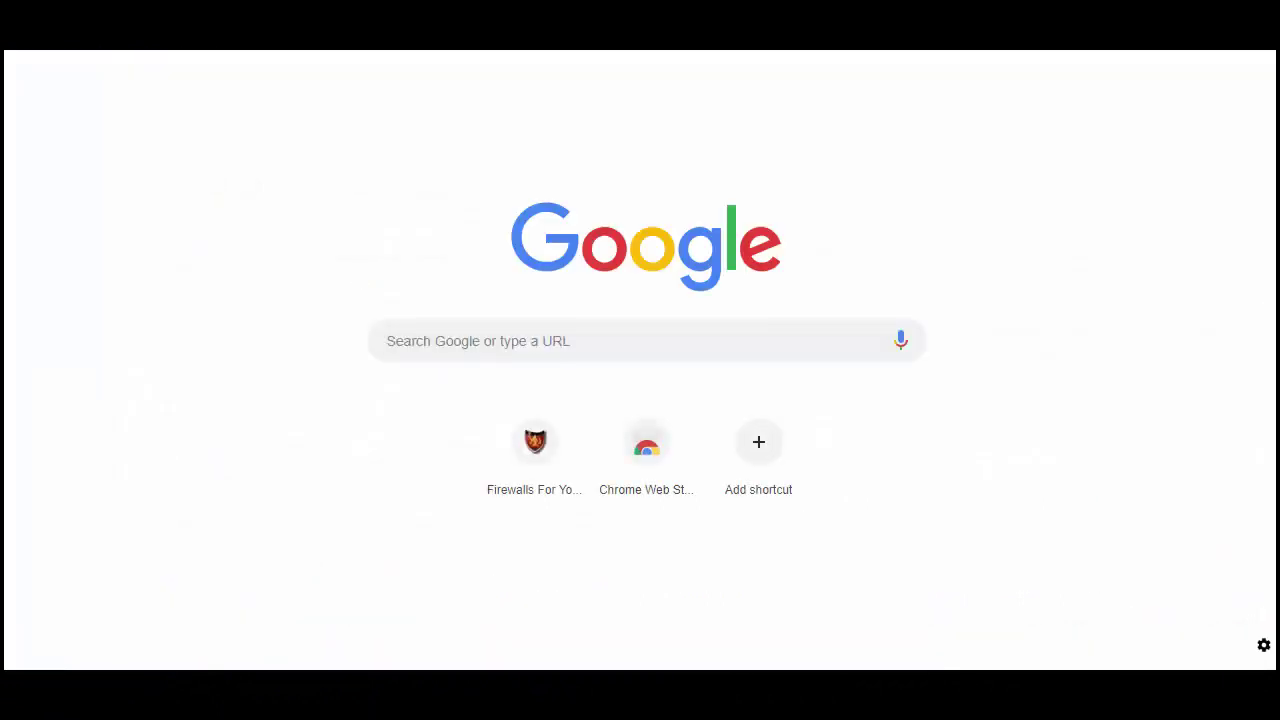
Test the hotspot by browsing to espn.com, accepting the terms of use and logging in
text(espn.com)
key(Return)
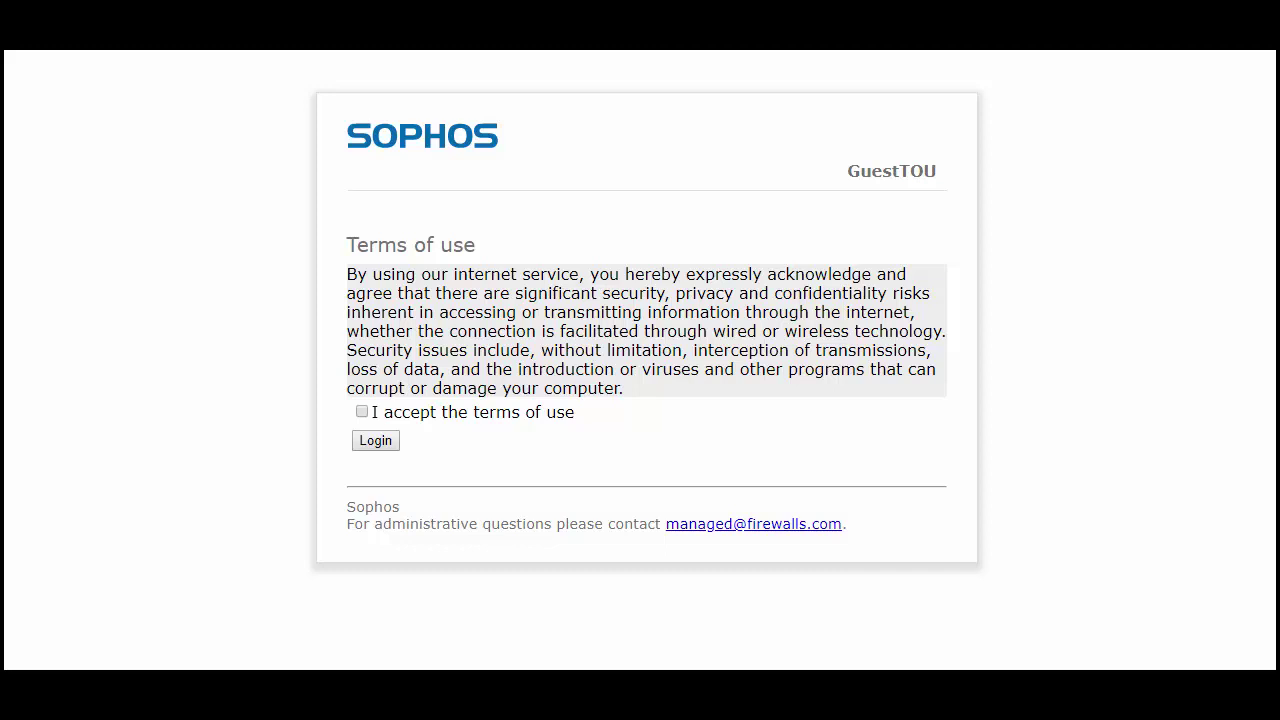
click(366, 414)
click(383, 443)
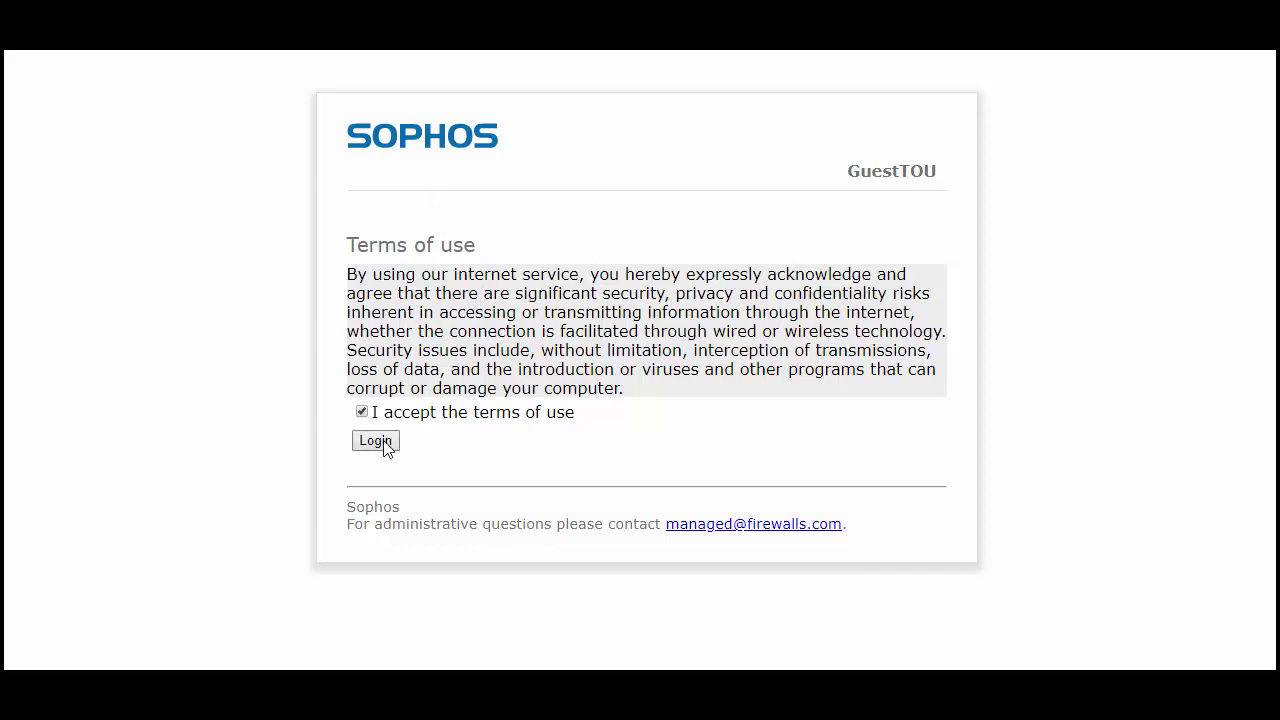